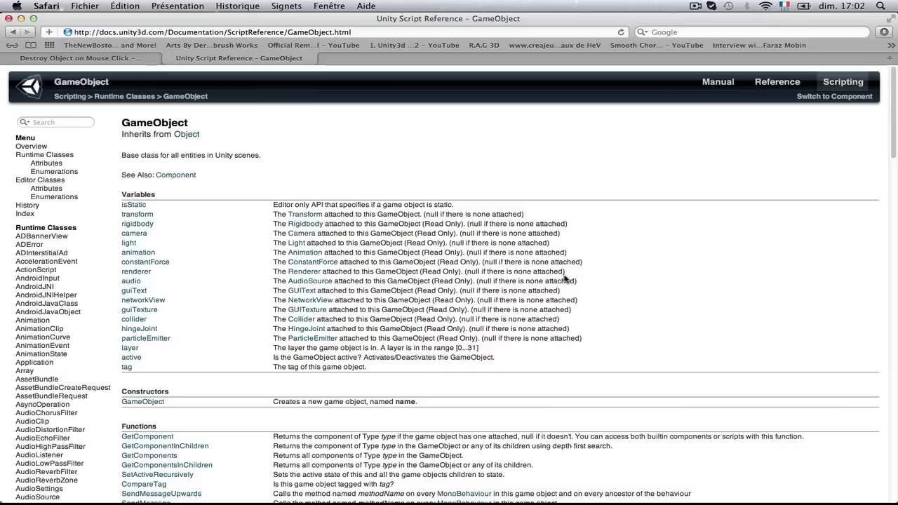
# - Leave Safari's GameObject scripting reference page for another application with Cmd+Tab
pyautogui.press('super+Tab')
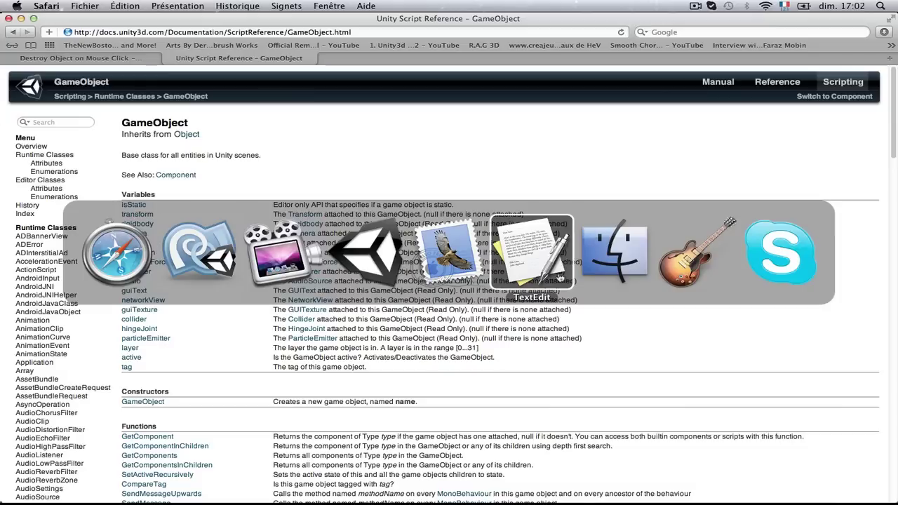
# - Orbit the Scene view around the green cube and run the scene briefly in Play mode
pyautogui.click(365, 252)
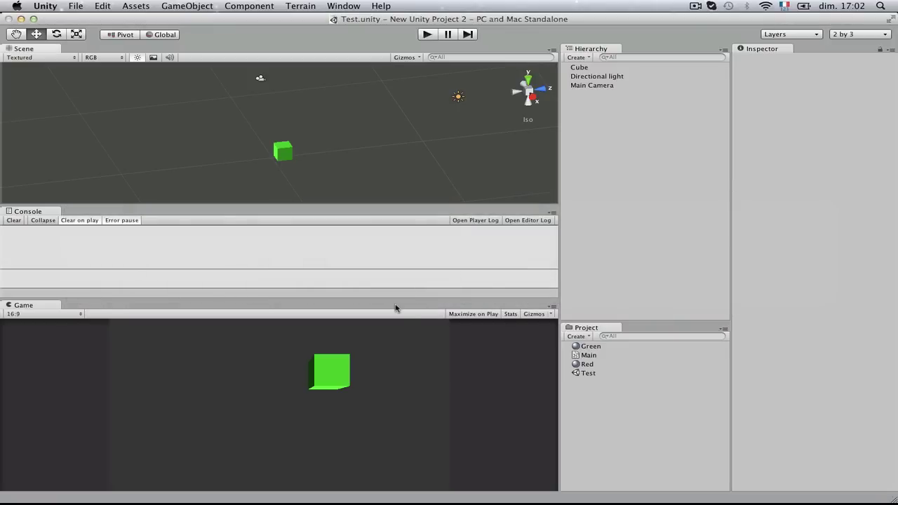
pyautogui.scroll(1, 273, 128)
pyautogui.keyDown('alt'); pyautogui.moveTo(366, 169); pyautogui.dragTo(486, 173); pyautogui.keyUp('alt')
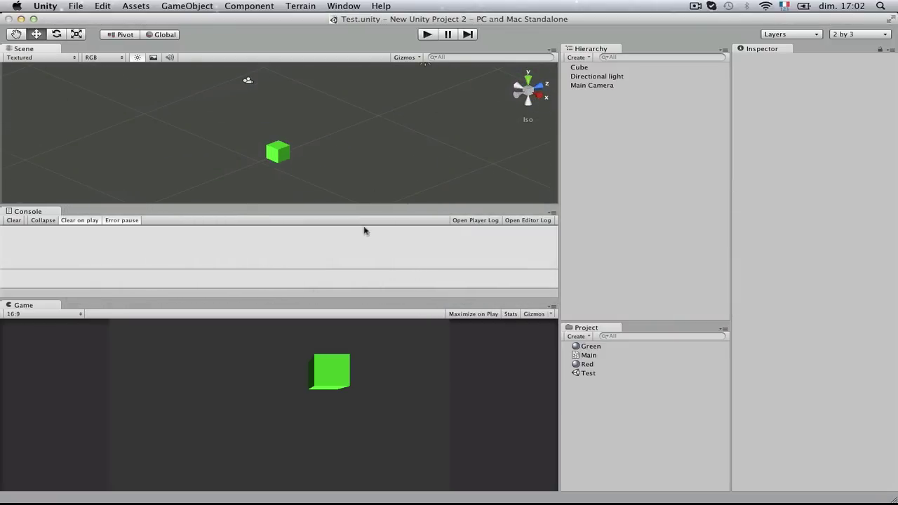
pyautogui.click(428, 34)
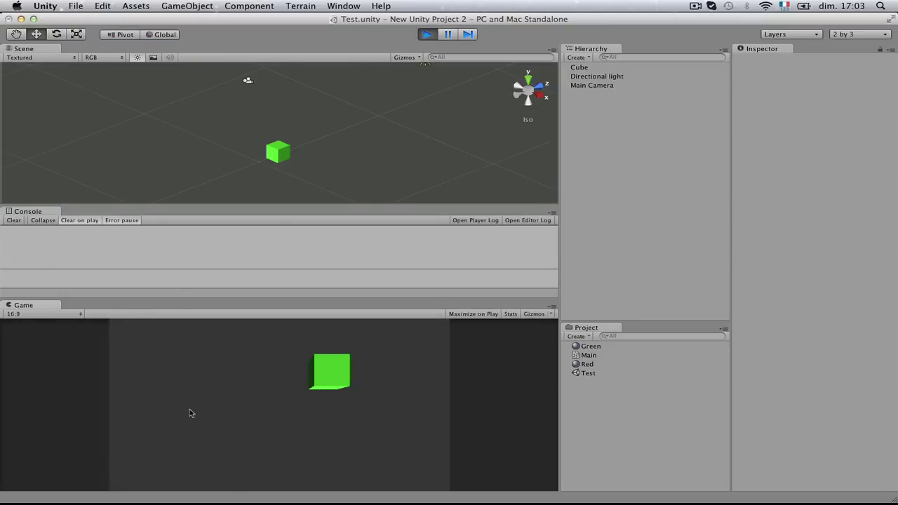
pyautogui.click(429, 35)
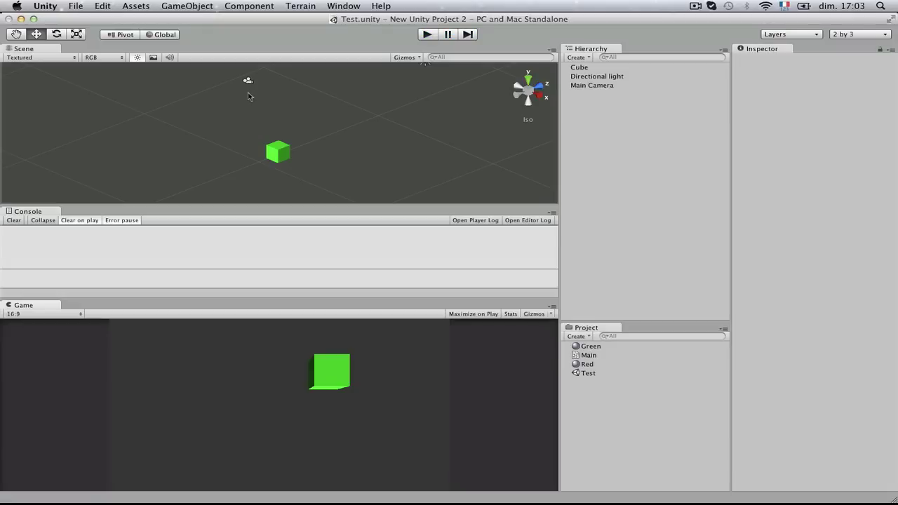
# - Inspect the Main Camera, then return to the GameObject reference in Safari
pyautogui.click(247, 80)
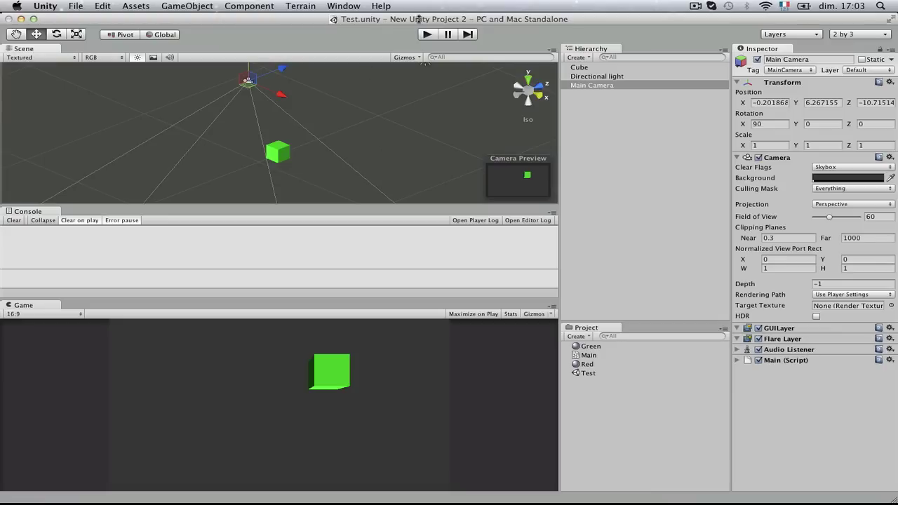
pyautogui.press('super+Tab')
pyautogui.click(224, 284)
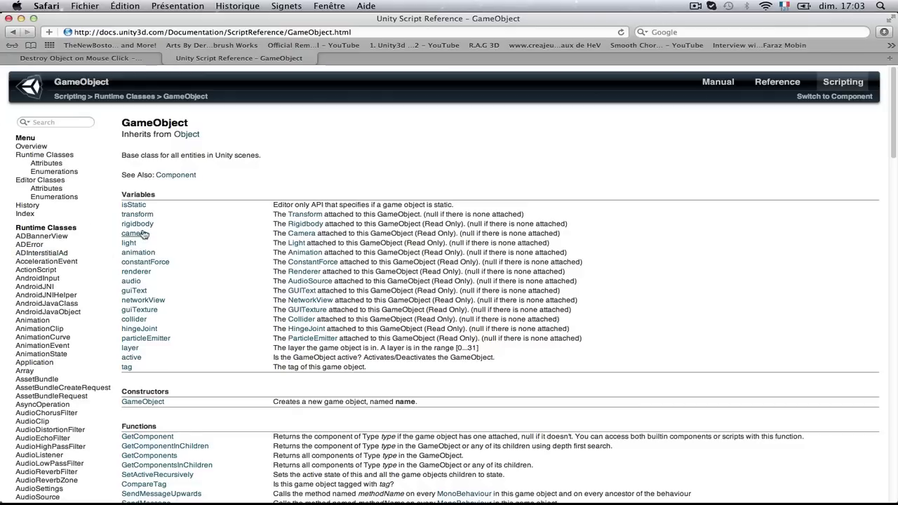
# - Follow GameObject.camera to the Camera class page and open its ScreenPointToRay function
pyautogui.press('super+Tab')
pyautogui.press('super+shift+Tab')
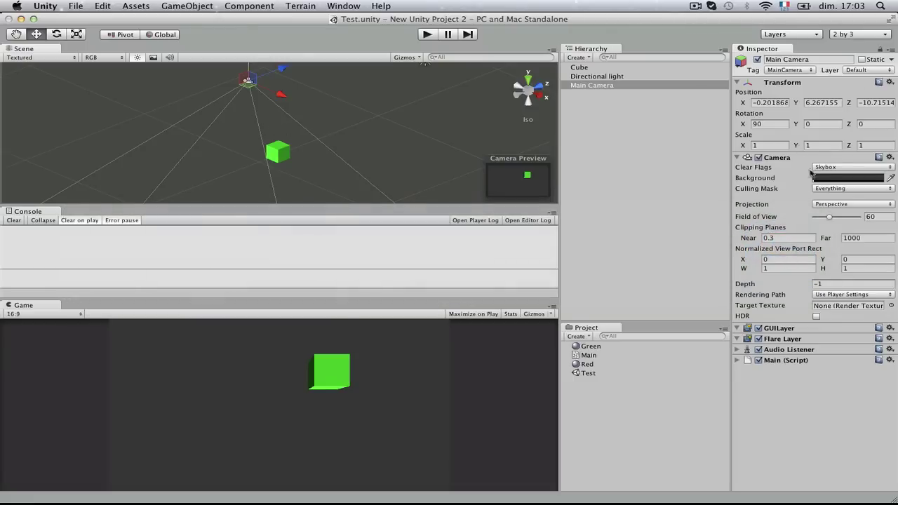
pyautogui.press('super+Tab')
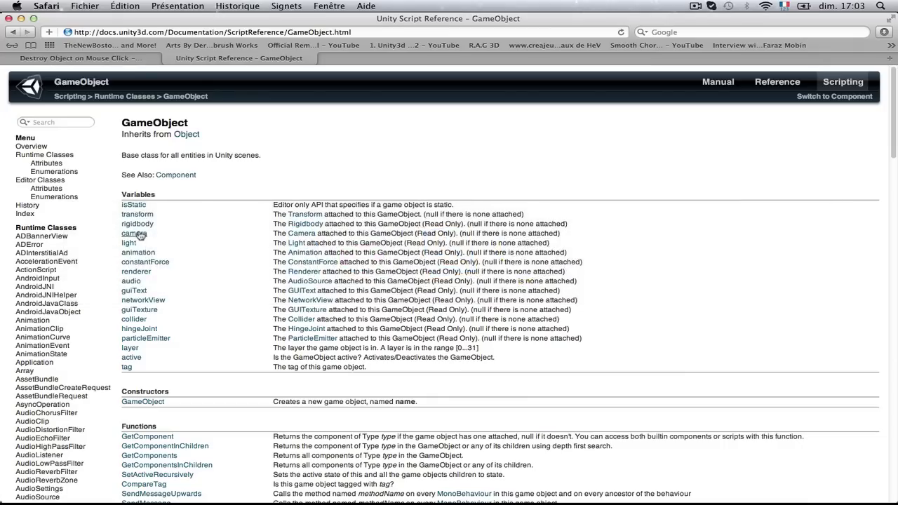
pyautogui.click(137, 233)
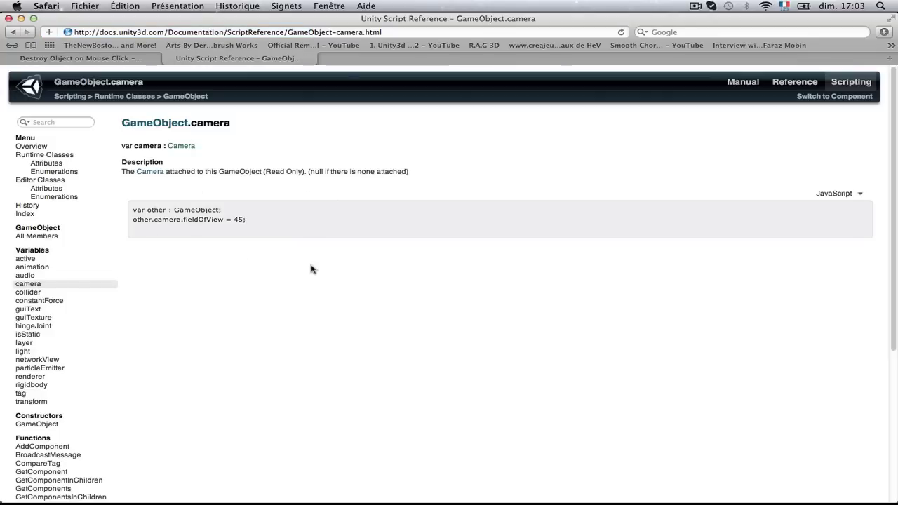
pyautogui.click(185, 146)
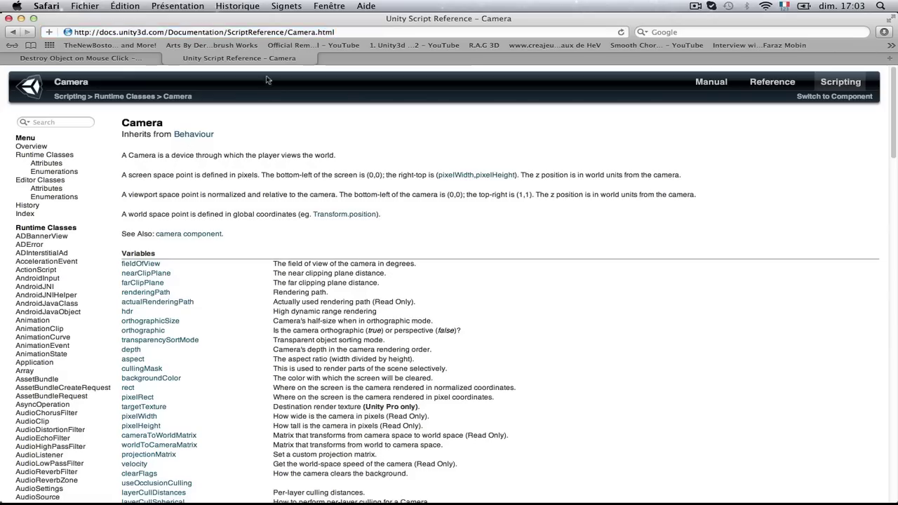
pyautogui.scroll(-5, 140, 202)
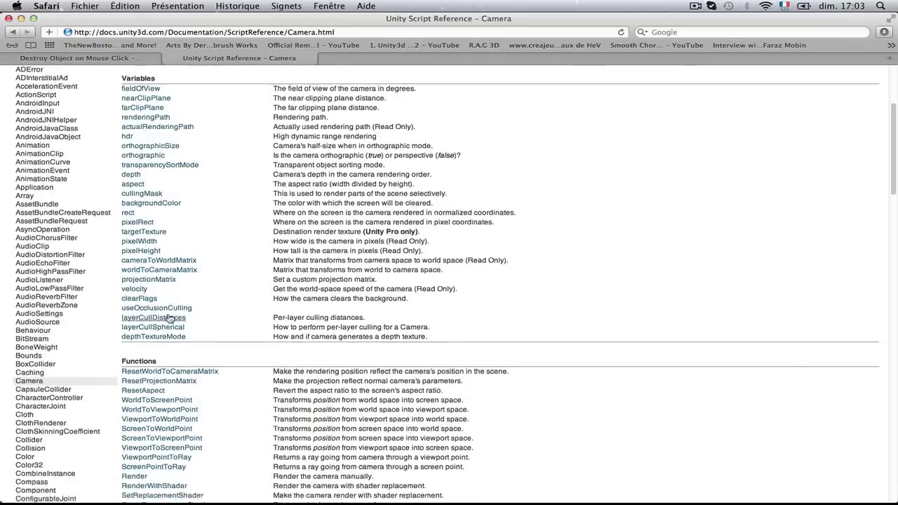
pyautogui.scroll(-2, 174, 321)
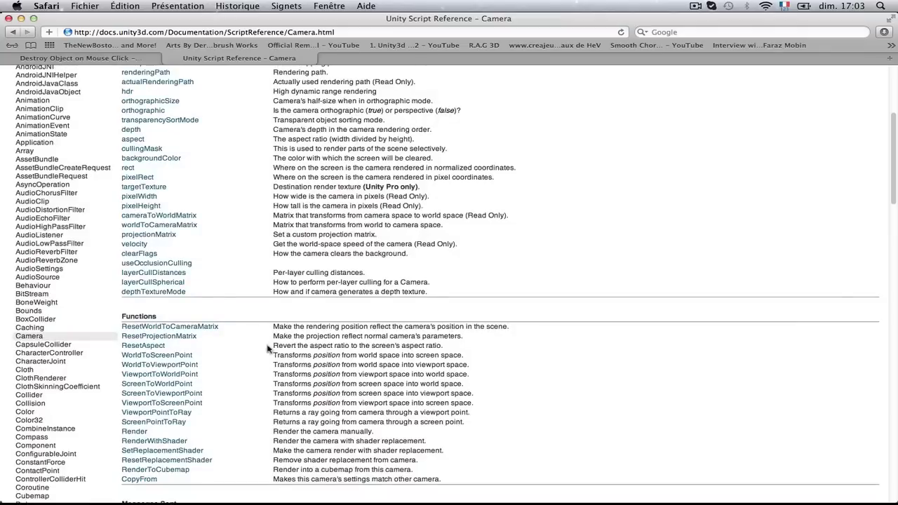
pyautogui.click(179, 427)
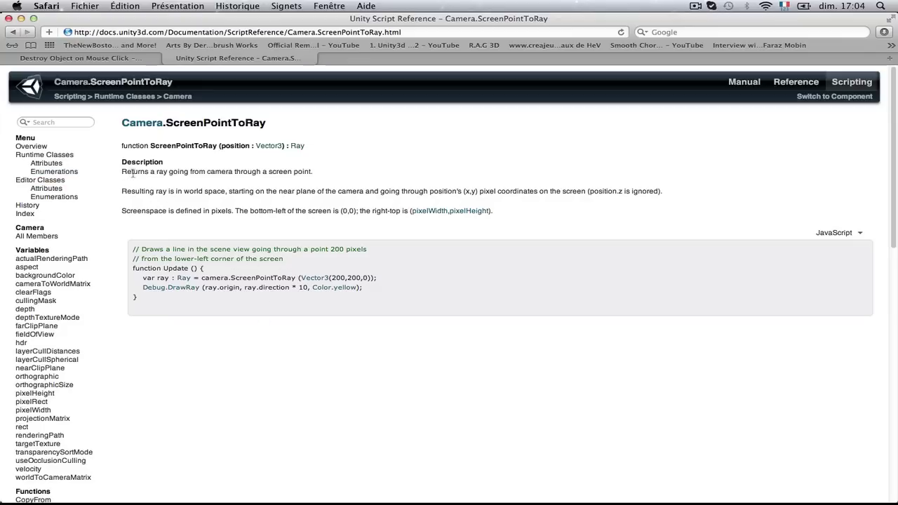
# - Highlight the opening ScreenPointToRay description text about a screen point while reading
pyautogui.click(186, 172)
pyautogui.moveTo(133, 173)
pyautogui.mouseDown()
pyautogui.moveTo(329, 174)
pyautogui.moveTo(264, 171)
pyautogui.moveTo(303, 171)
pyautogui.mouseUp()
pyautogui.click(262, 174)
pyautogui.click(336, 175)
pyautogui.doubleClick(286, 172)
pyautogui.click(296, 188)
# - Highlight the near plane, x,y and pixel phrases and the Resulting ray paragraph, then leave Safari
pyautogui.moveTo(242, 190)
pyautogui.mouseDown()
pyautogui.moveTo(319, 199)
pyautogui.moveTo(463, 193)
pyautogui.mouseUp()
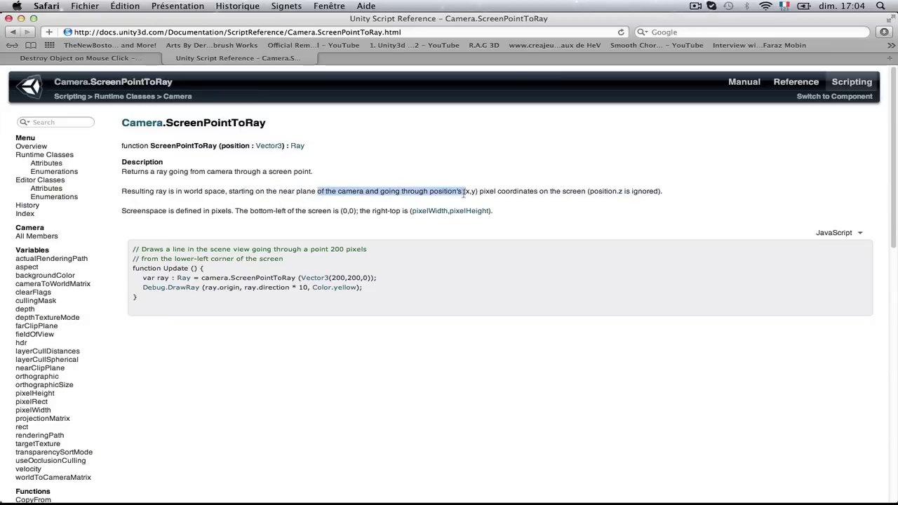
pyautogui.click(464, 194)
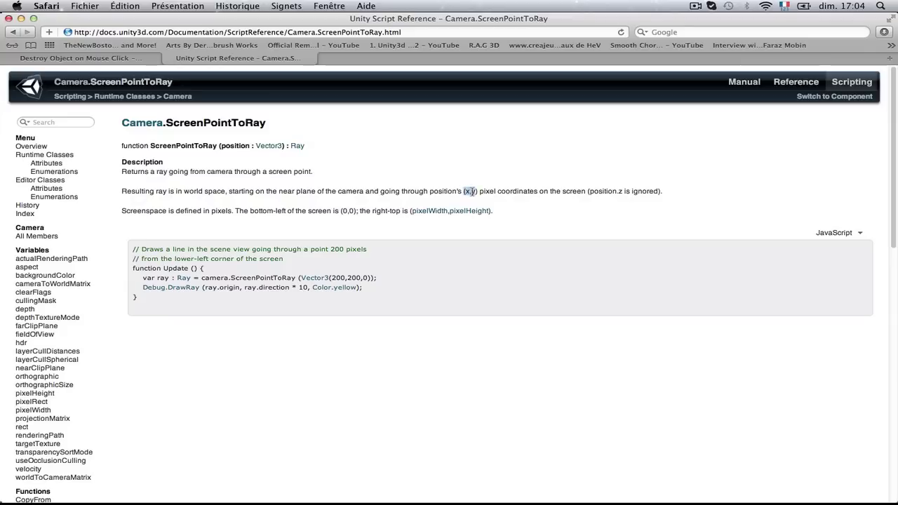
pyautogui.moveTo(477, 192); pyautogui.dragTo(465, 193)
pyautogui.click(483, 190)
pyautogui.doubleClick(487, 191)
pyautogui.click(515, 191)
pyautogui.moveTo(481, 191); pyautogui.dragTo(537, 191)
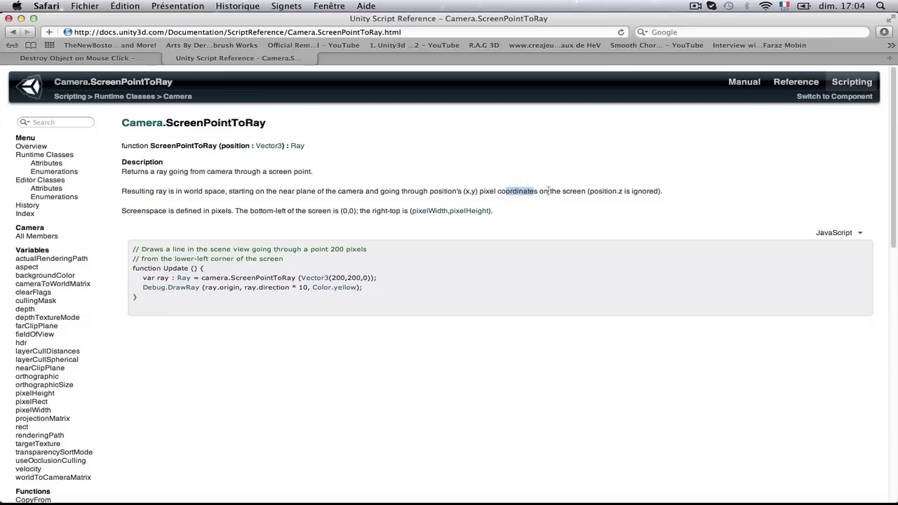
pyautogui.tripleClick(505, 191)
pyautogui.click(484, 190)
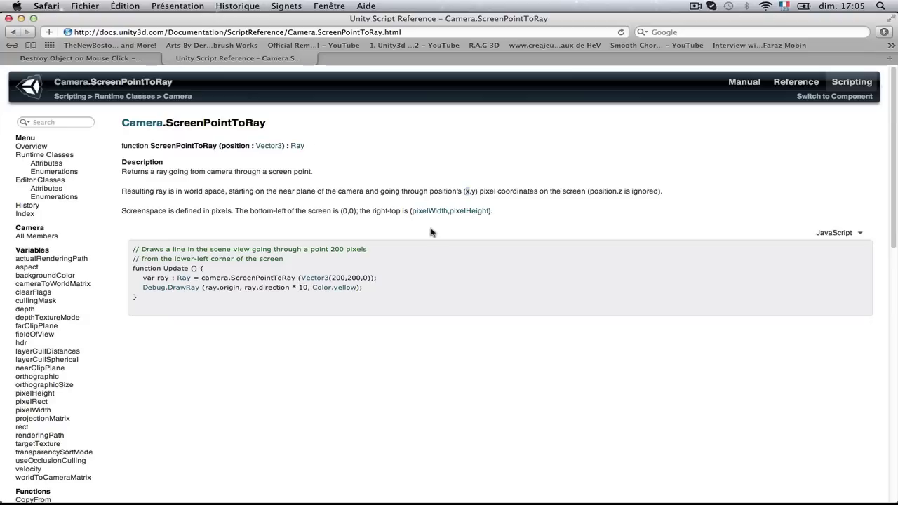
pyautogui.press('super+Tab')
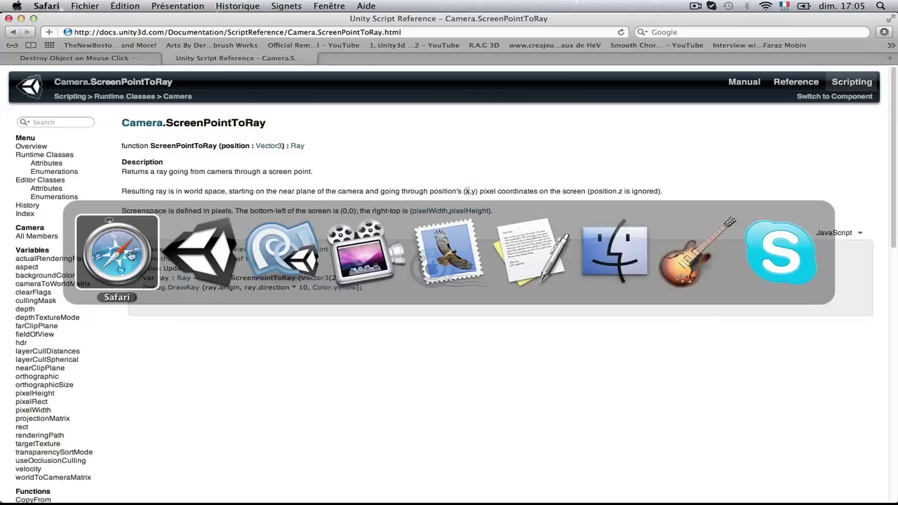
# - Add the declaration var rayMouse:Ray; on line 2 of Main.js in MonoDevelop
pyautogui.click(181, 261)
pyautogui.press('super+Tab')
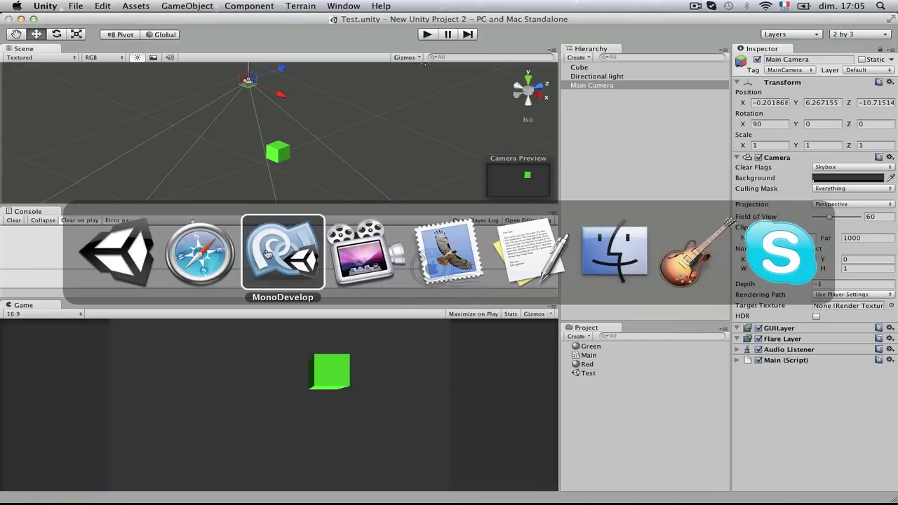
pyautogui.write('v')
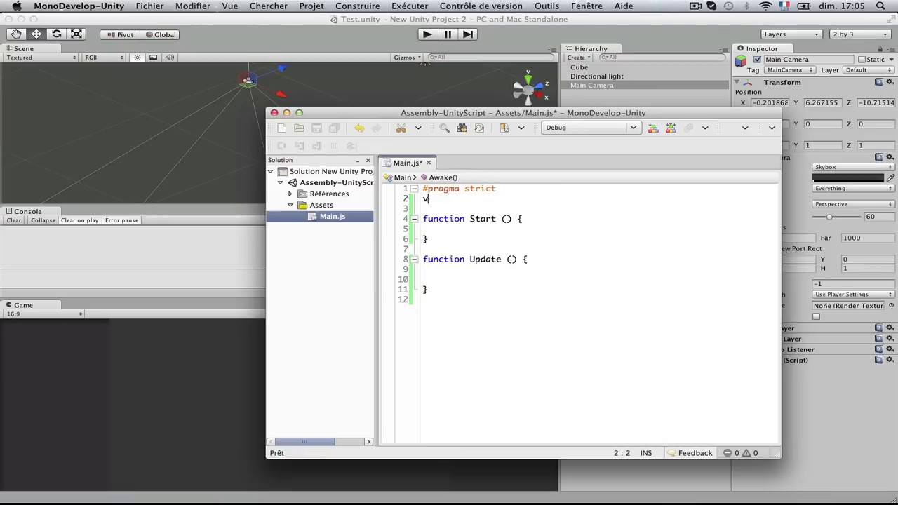
pyautogui.write('ar ')
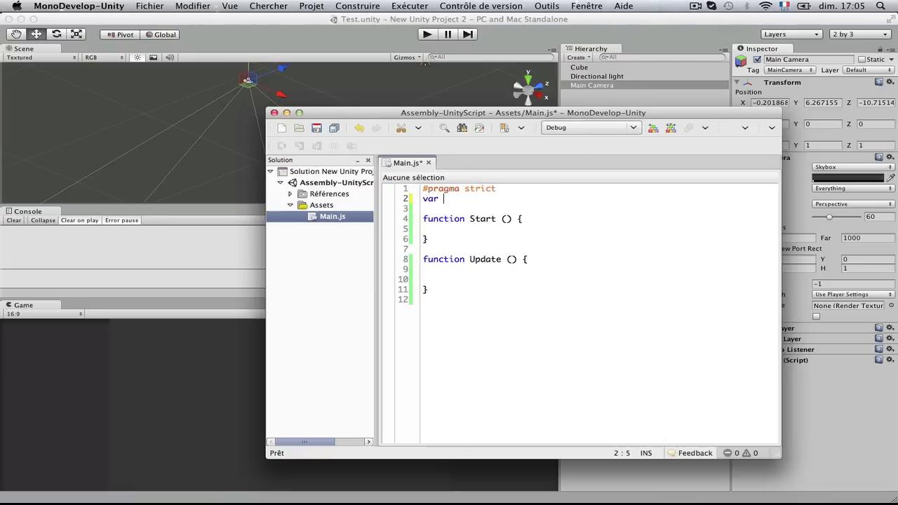
pyautogui.write('r')
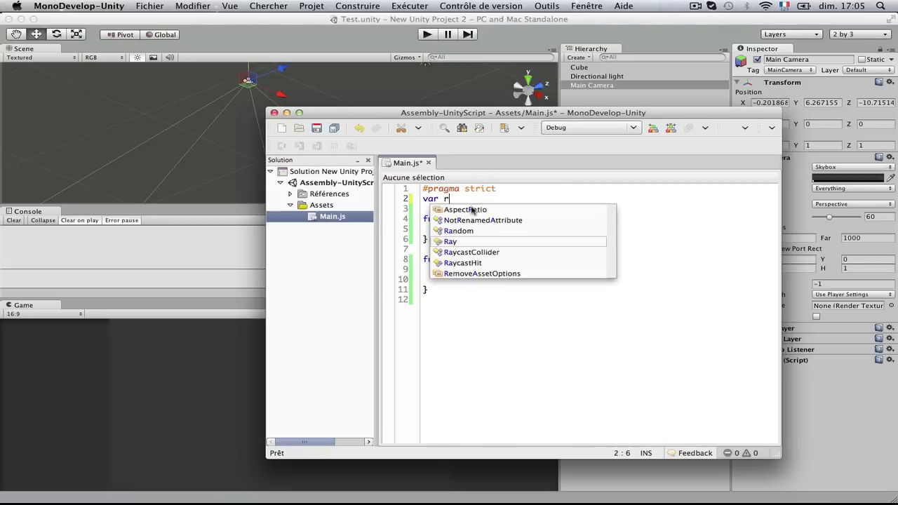
pyautogui.write('ayMouse:')
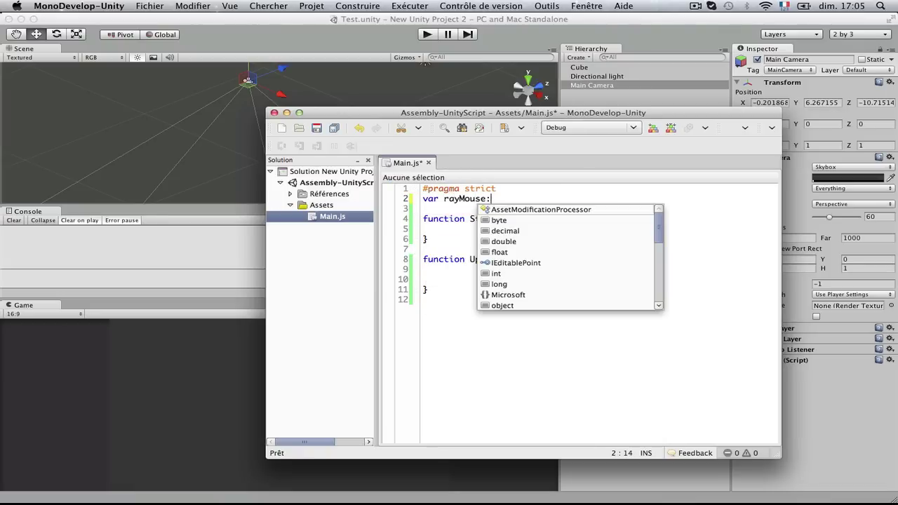
pyautogui.write('Ray;')
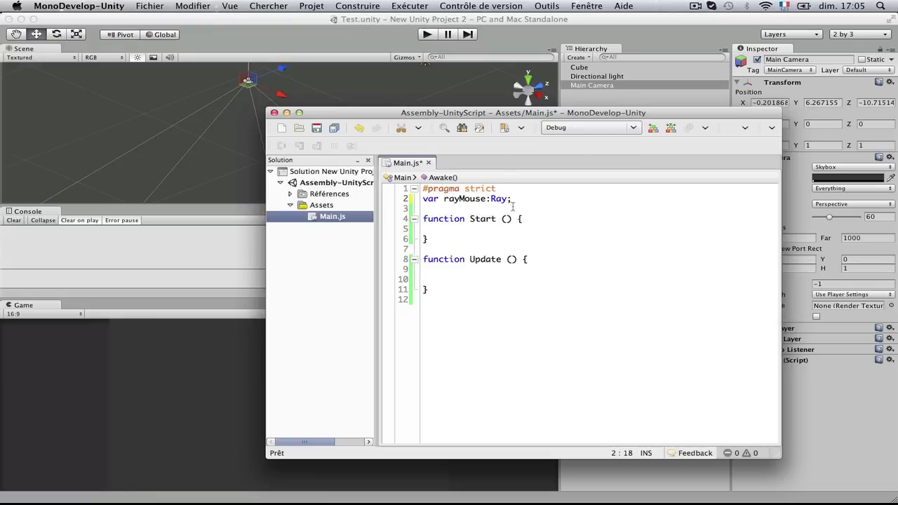
pyautogui.doubleClick(500, 199)
pyautogui.click(506, 214)
pyautogui.click(495, 200)
pyautogui.doubleClick(496, 199)
pyautogui.click(498, 227)
# - Delete the empty Start function and the extra blank line in Update
pyautogui.moveTo(453, 240); pyautogui.dragTo(422, 219)
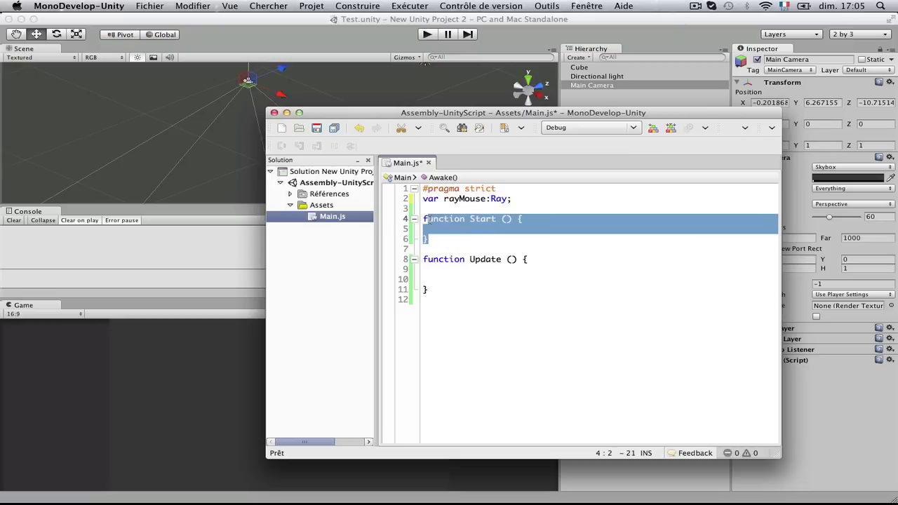
pyautogui.press('BackSpace')
pyautogui.press('BackSpace')
pyautogui.press('BackSpace')
pyautogui.click(481, 231)
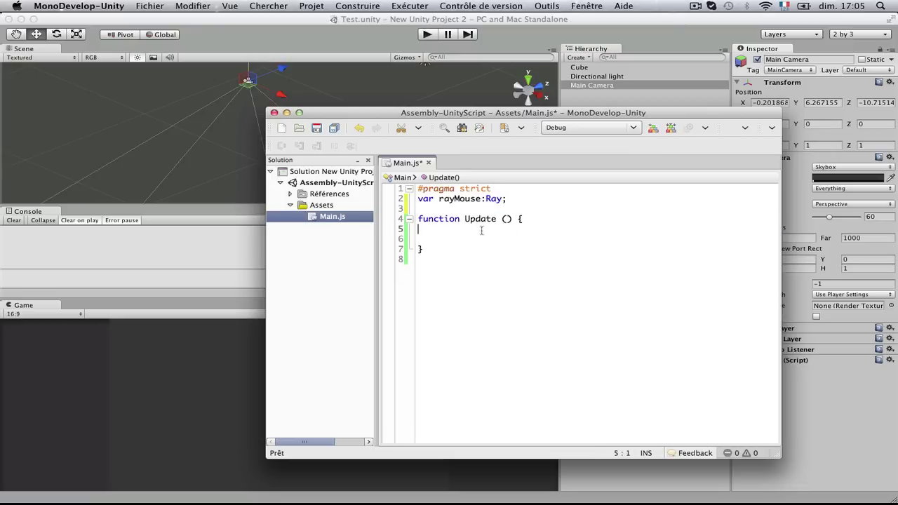
pyautogui.press('Delete')
# - Write rayMouse = camera.ScreenPointToRay(x,y); in Update using autocomplete
pyautogui.write('rayMous')
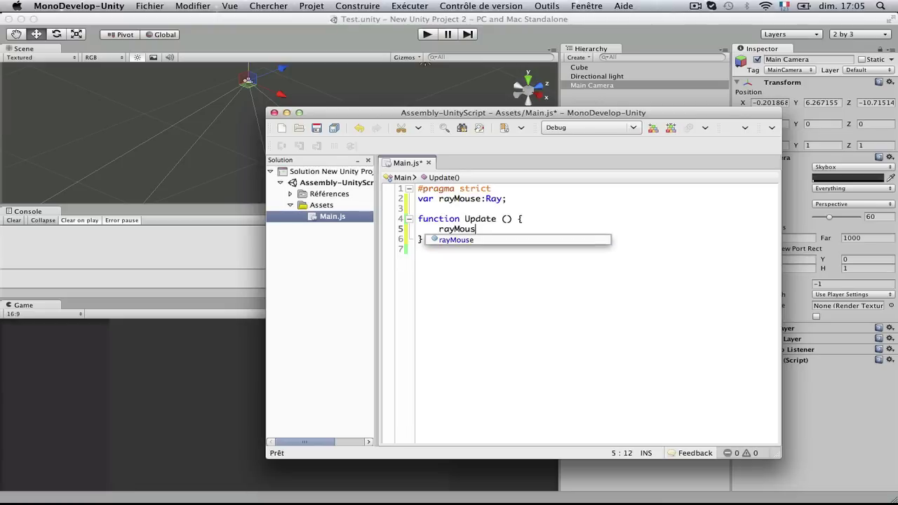
pyautogui.write('e = camer.')
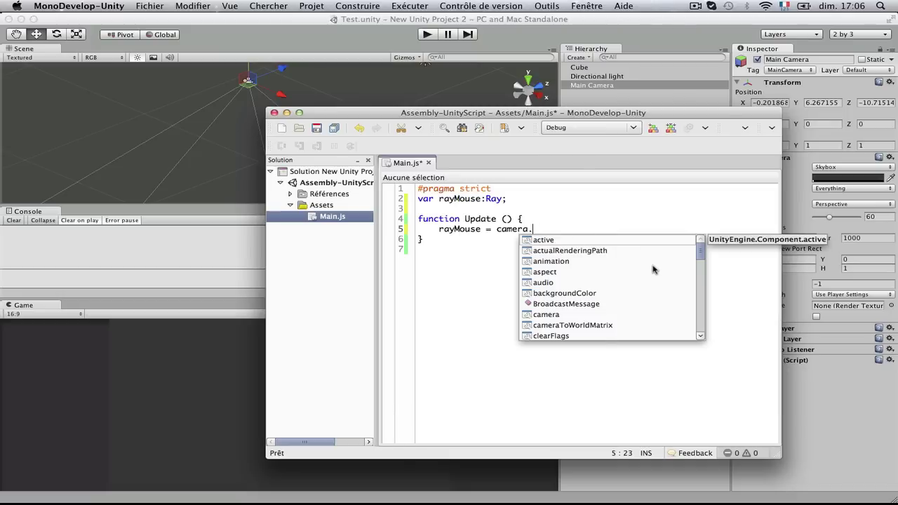
pyautogui.write('Scre')
pyautogui.doubleClick(608, 262)
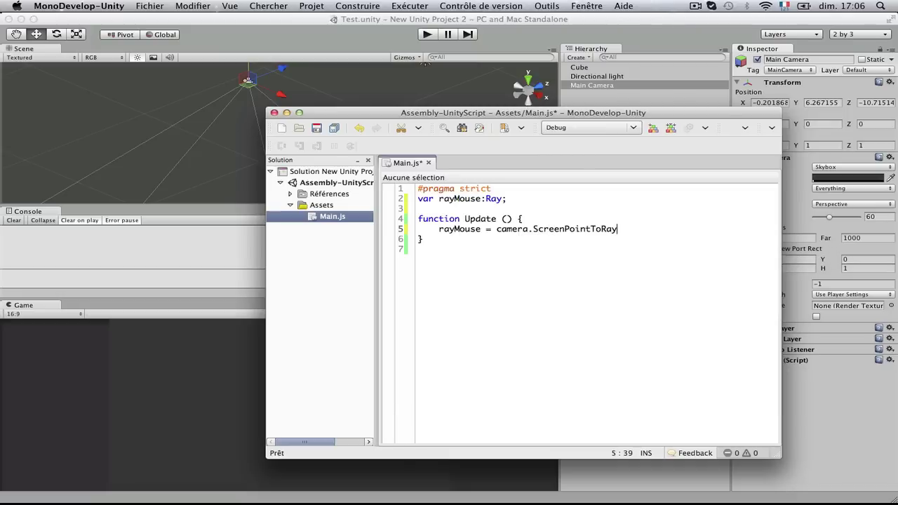
pyautogui.write('(')
pyautogui.write(';')
pyautogui.press('BackSpace')
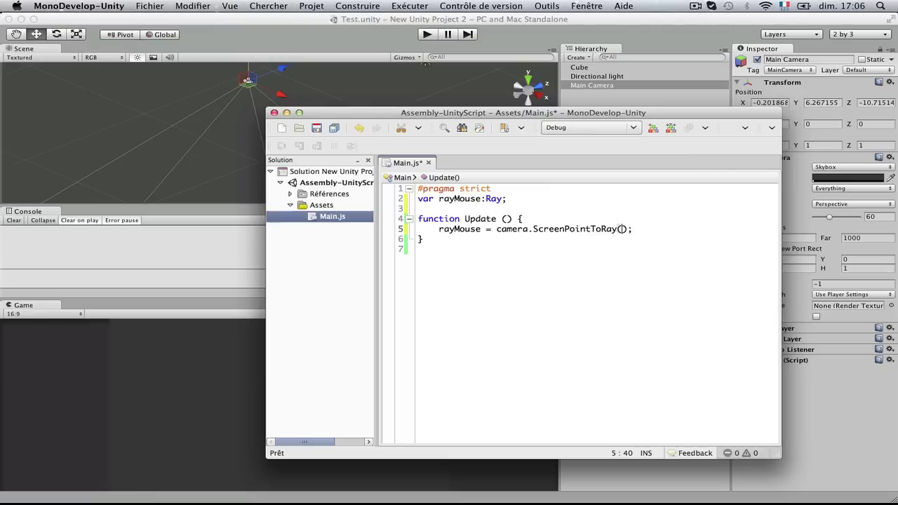
pyautogui.write('x,')
pyautogui.write('y')
pyautogui.doubleClick(572, 228)
# - Look up ScreenPointToRay in the Unity docs and open Camera.ScreenPointToRay, then return to MonoDevelop
pyautogui.press('super+apostrophe')
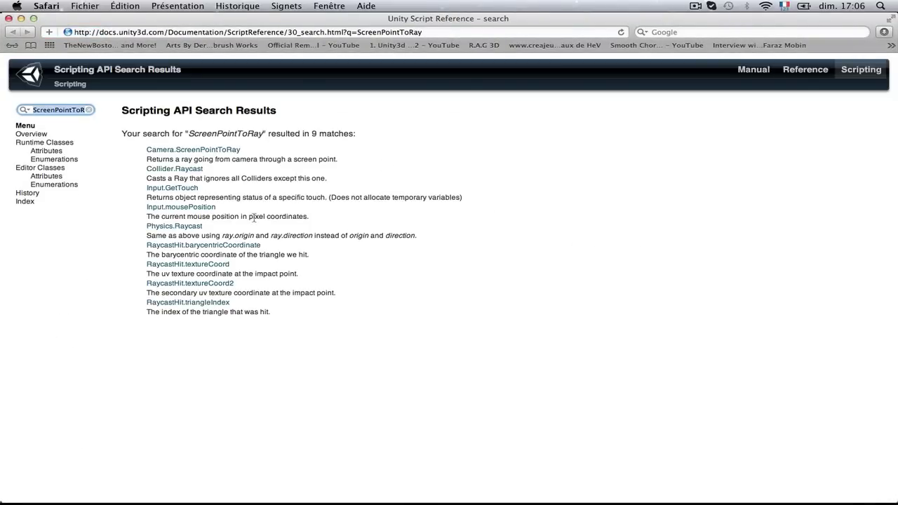
pyautogui.click(196, 154)
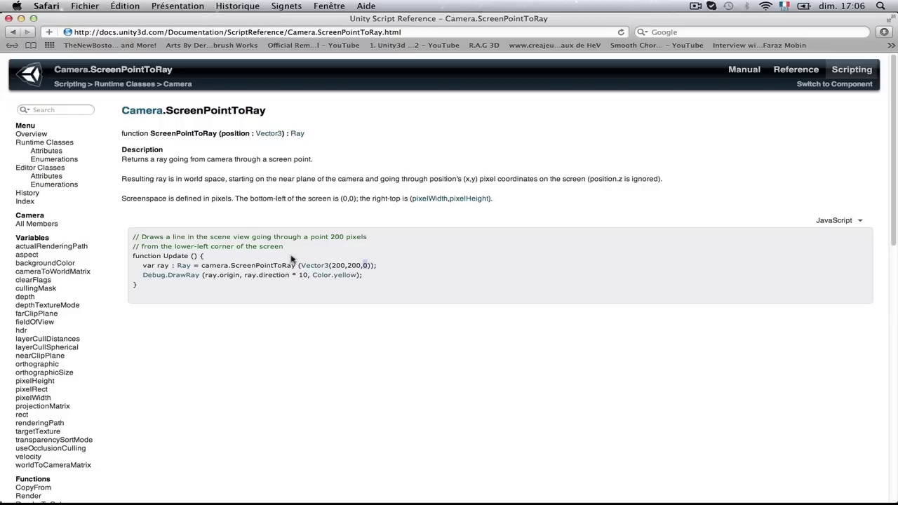
pyautogui.press('super+Tab')
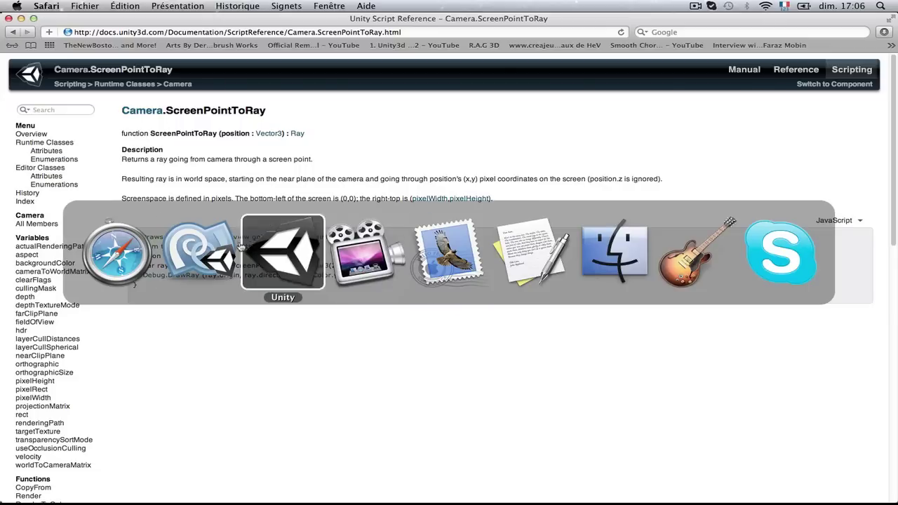
pyautogui.press('super+Tab')
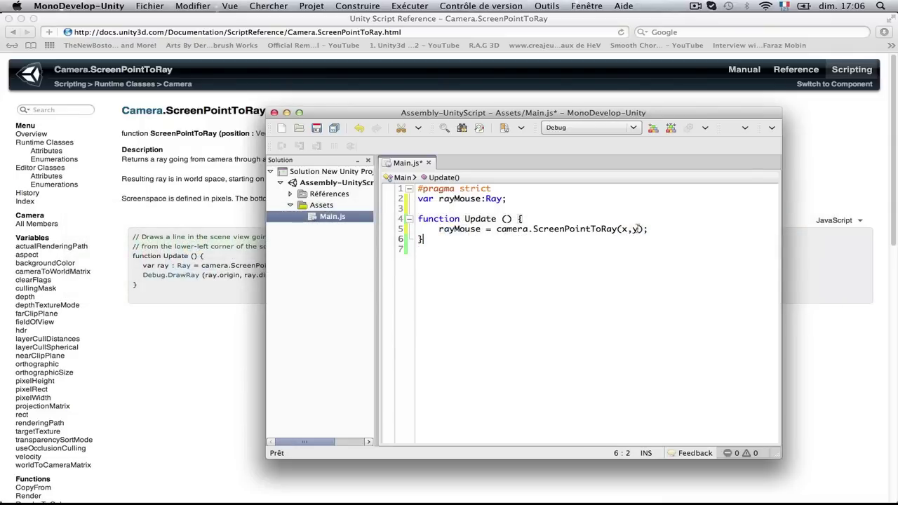
# - Replace the x,y arguments with Input.mousePosition and delete the stray dot after it
pyautogui.moveTo(636, 229); pyautogui.dragTo(621, 229)
pyautogui.write('Input.mous')
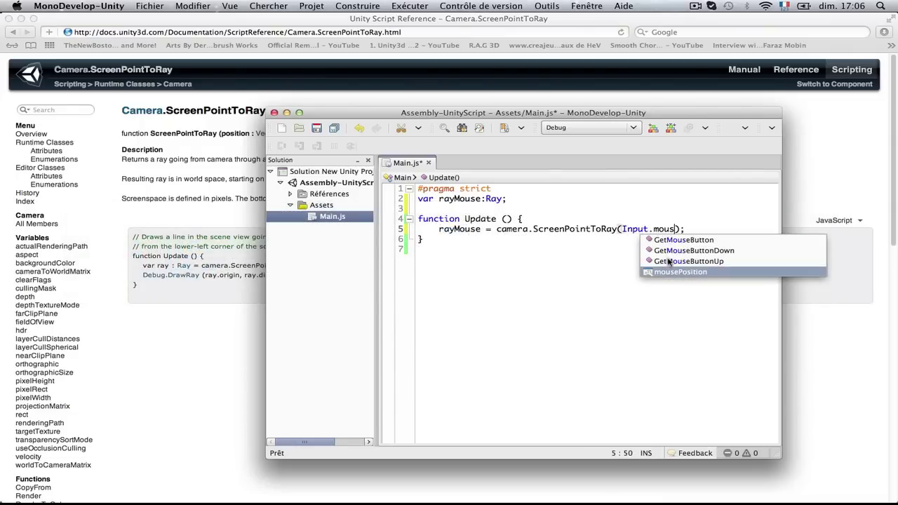
pyautogui.press('Return')
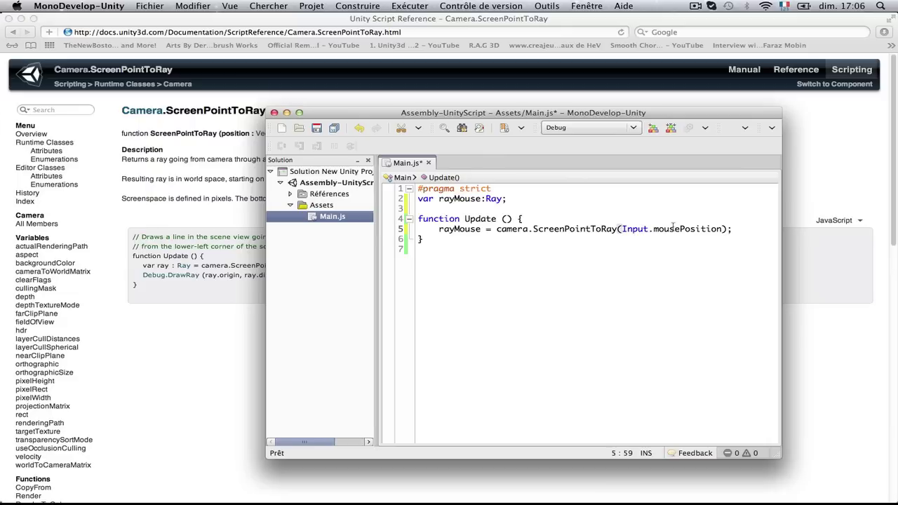
pyautogui.write('.')
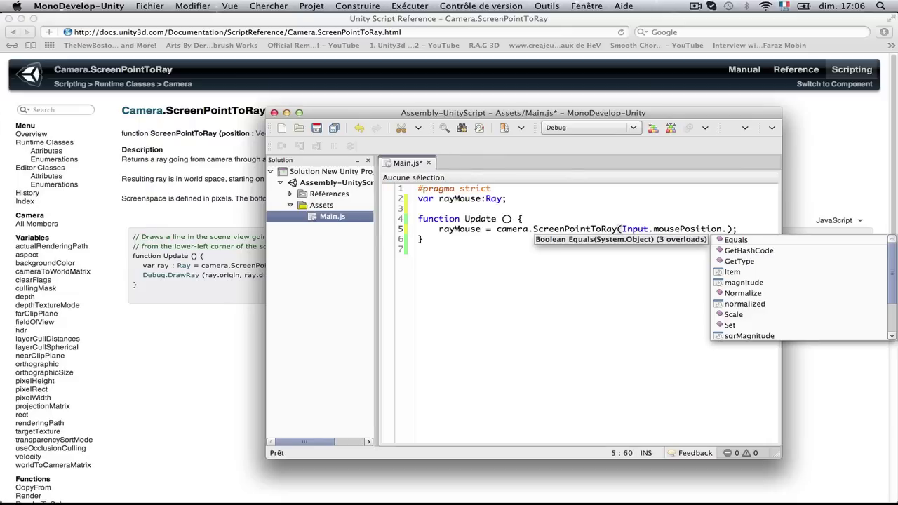
pyautogui.scroll(-2, 795, 264)
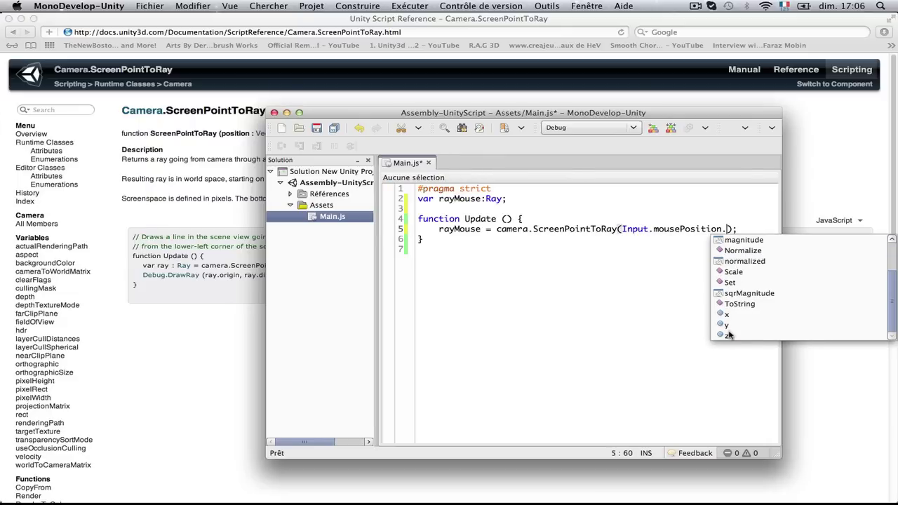
pyautogui.click(668, 264)
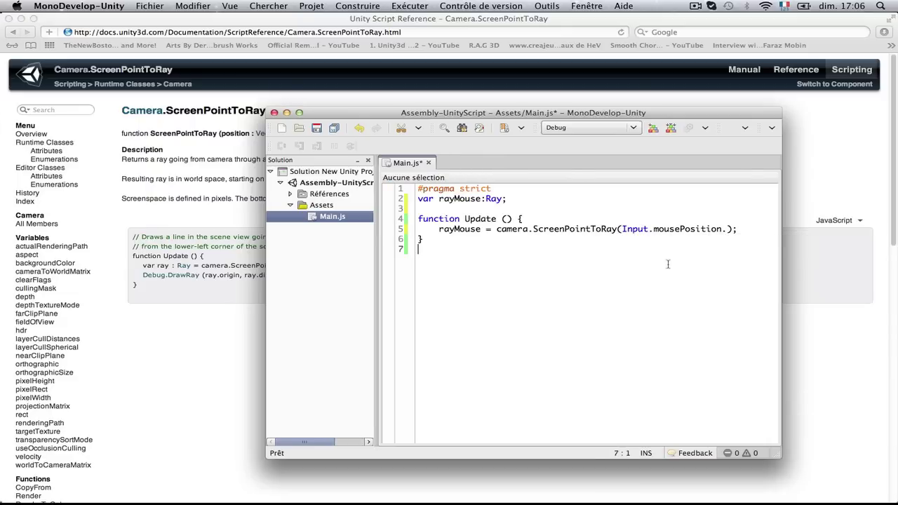
pyautogui.click(728, 229)
pyautogui.press('BackSpace')
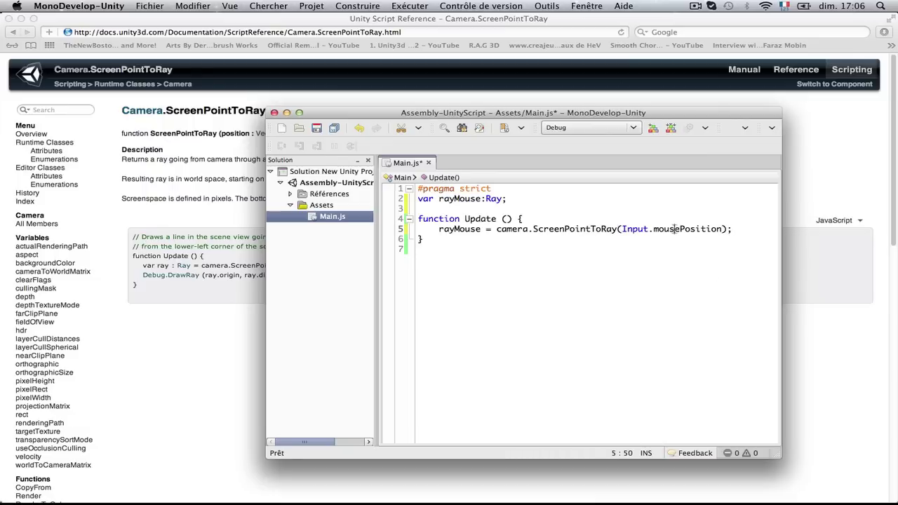
pyautogui.doubleClick(693, 229)
pyautogui.click(695, 247)
pyautogui.click(634, 229)
pyautogui.doubleClick(672, 229)
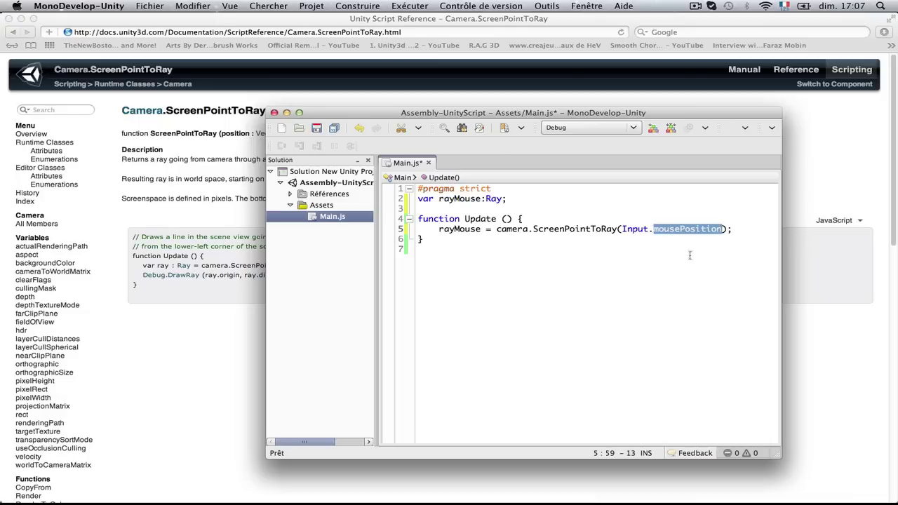
# - Add two blank lines below the ray assignment inside Update
pyautogui.click(735, 228)
pyautogui.press('Return')
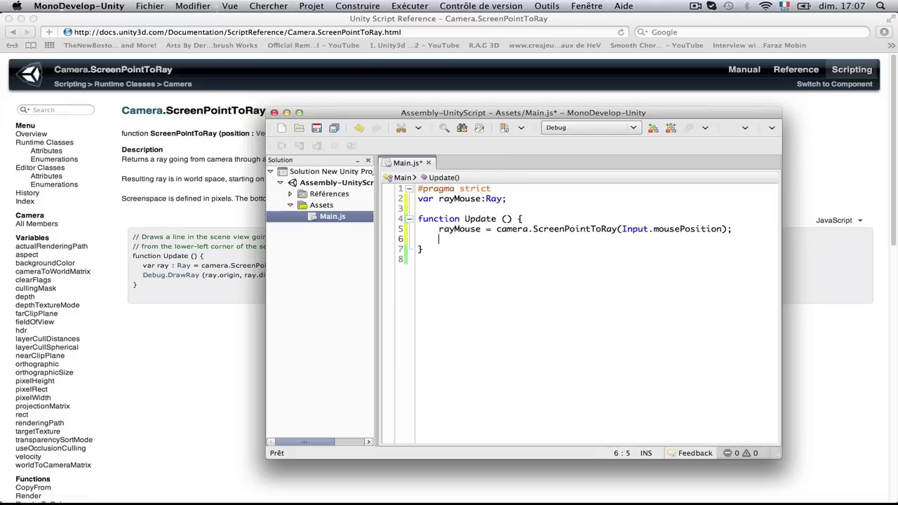
pyautogui.press('Return')
pyautogui.press('super+Tab')
pyautogui.press('super+Tab')
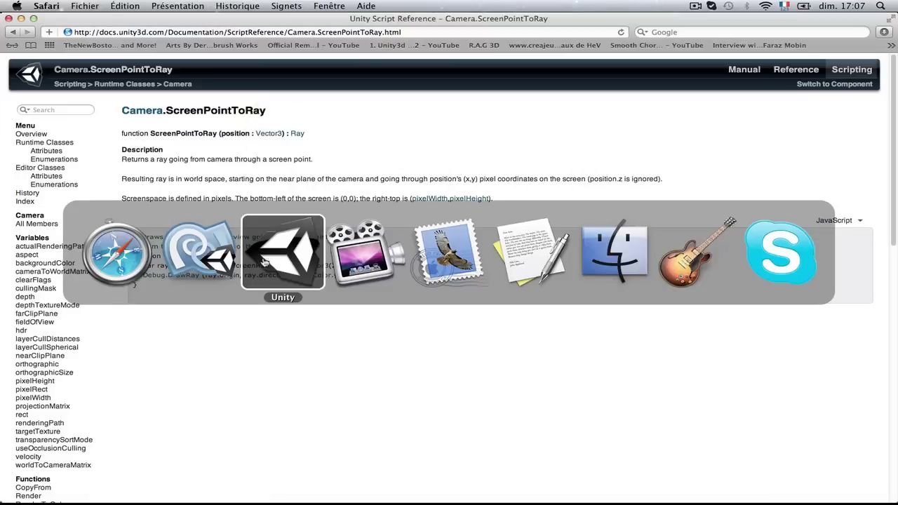
pyautogui.press('super+Tab')
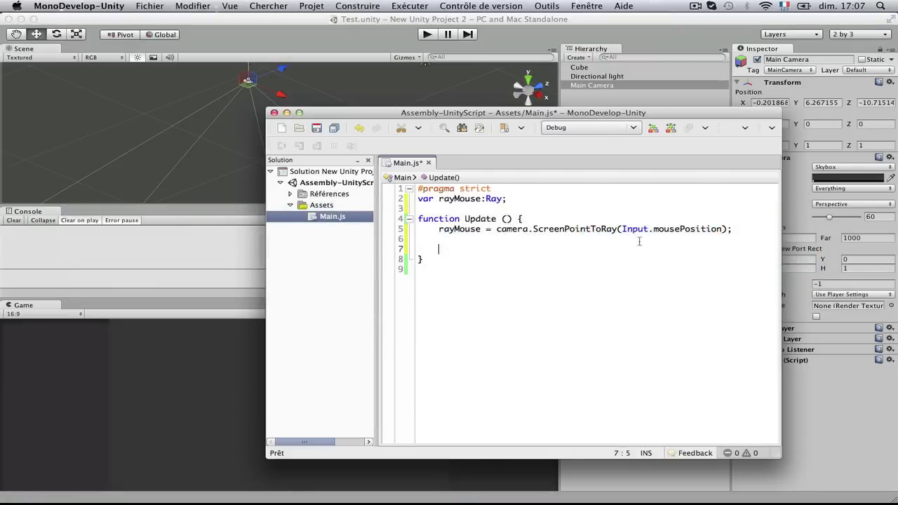
# - Write an empty if(Physics.Raycast()){ } block below the rayMouse assignment
pyautogui.press('Return')
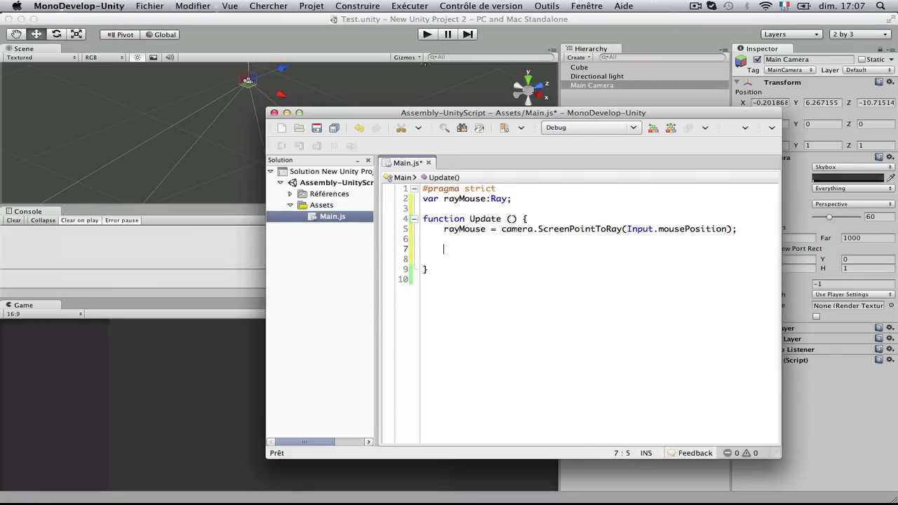
pyautogui.write('if(Ph')
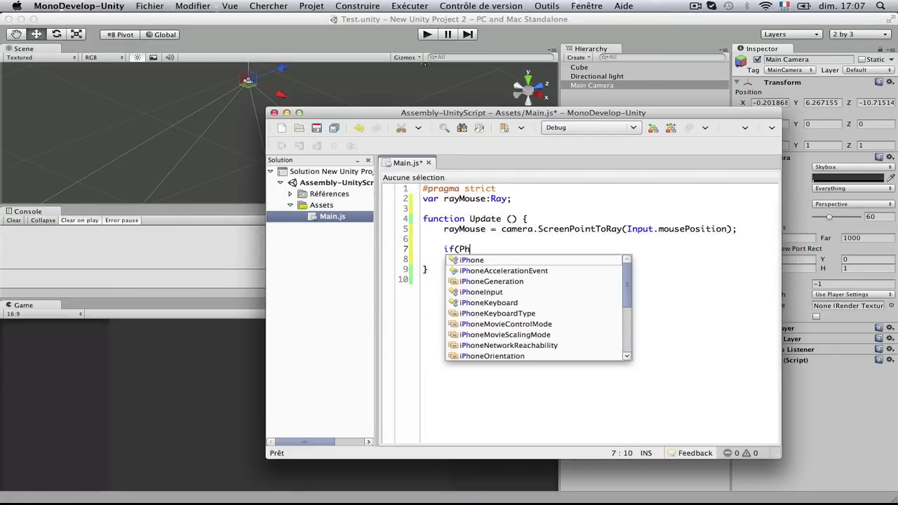
pyautogui.write('ysics.')
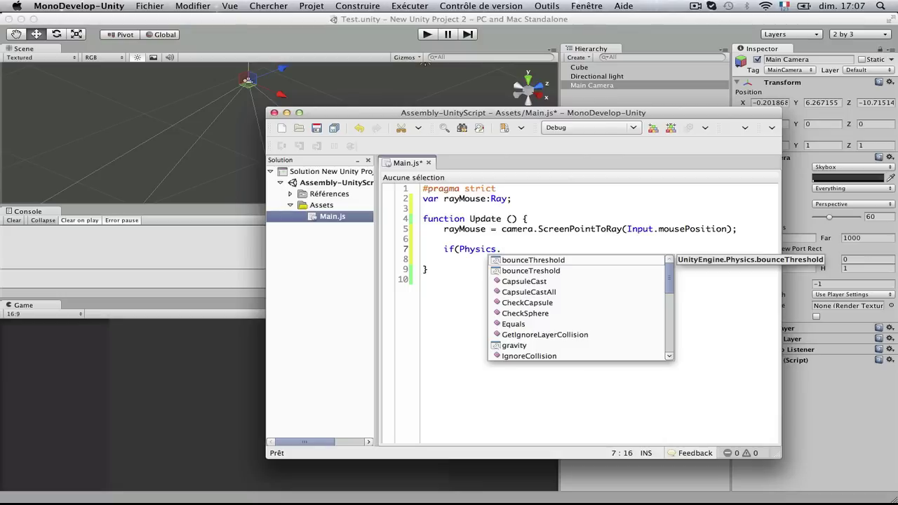
pyautogui.write('Ray')
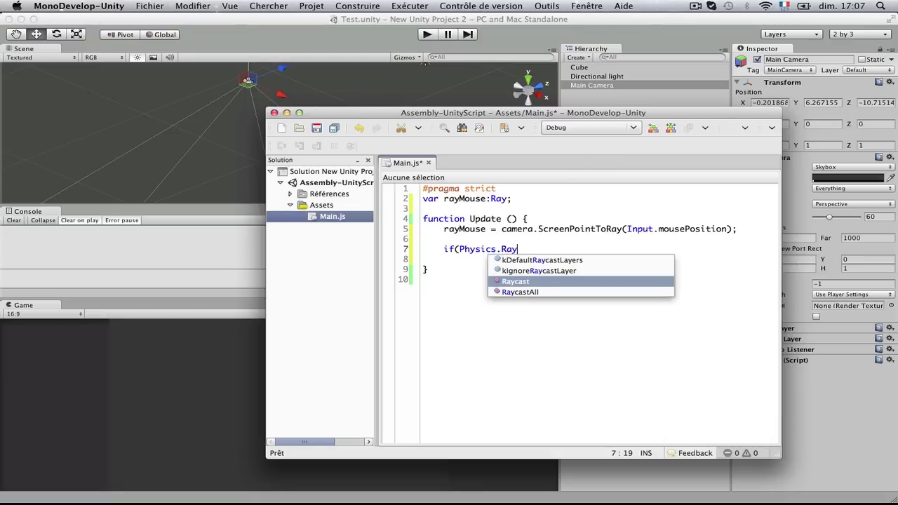
pyautogui.press('Return')
pyautogui.write('()){')
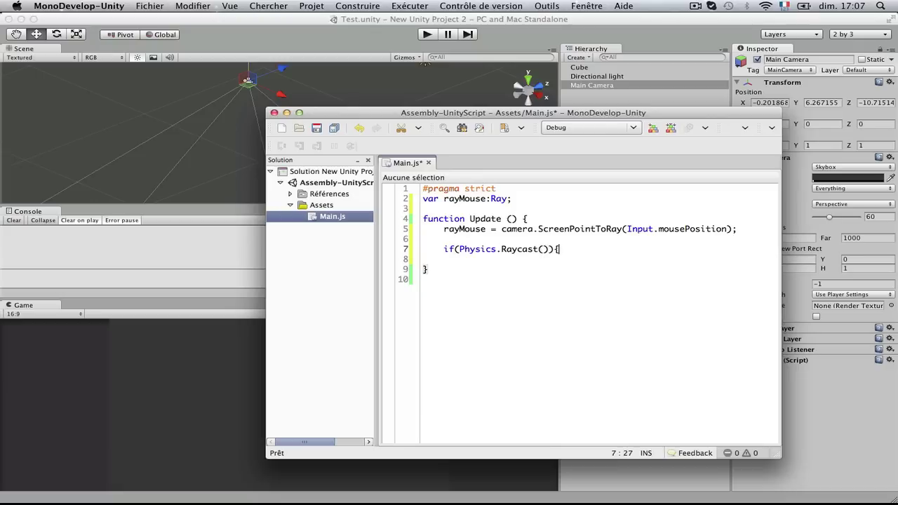
pyautogui.press('Return')
pyautogui.press('Return')
pyautogui.write('}')
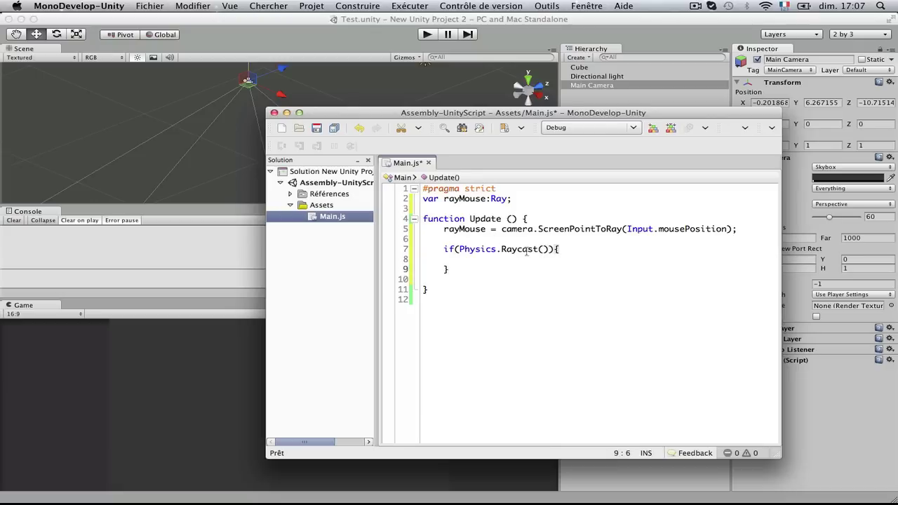
pyautogui.doubleClick(526, 251)
pyautogui.click(503, 247)
pyautogui.doubleClick(518, 251)
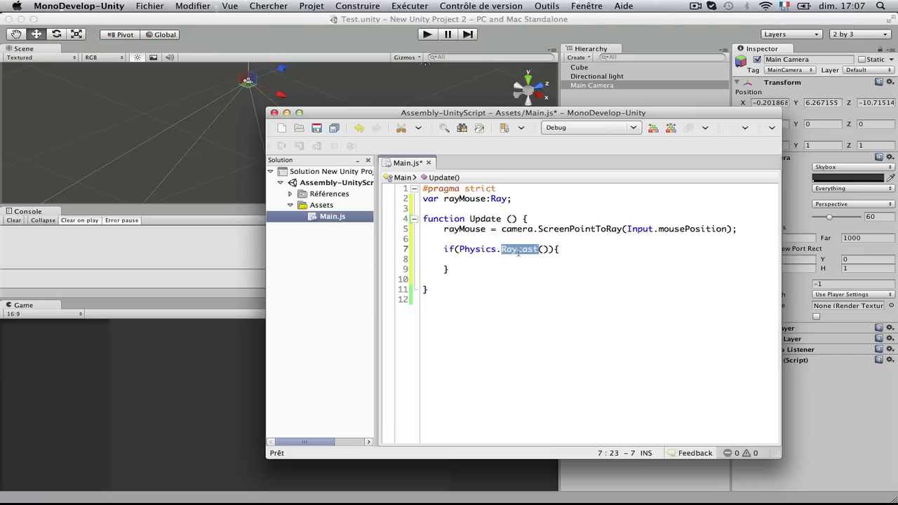
pyautogui.press('super+apostrophe')
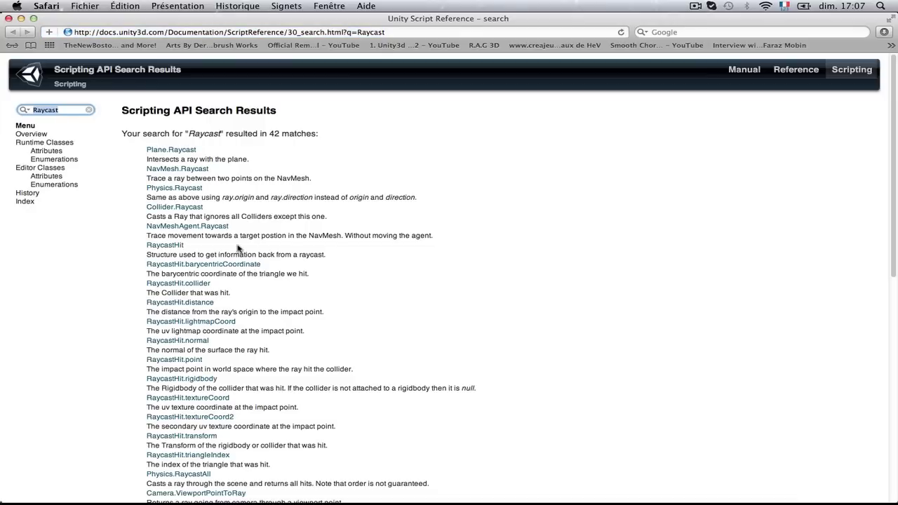
pyautogui.click(188, 189)
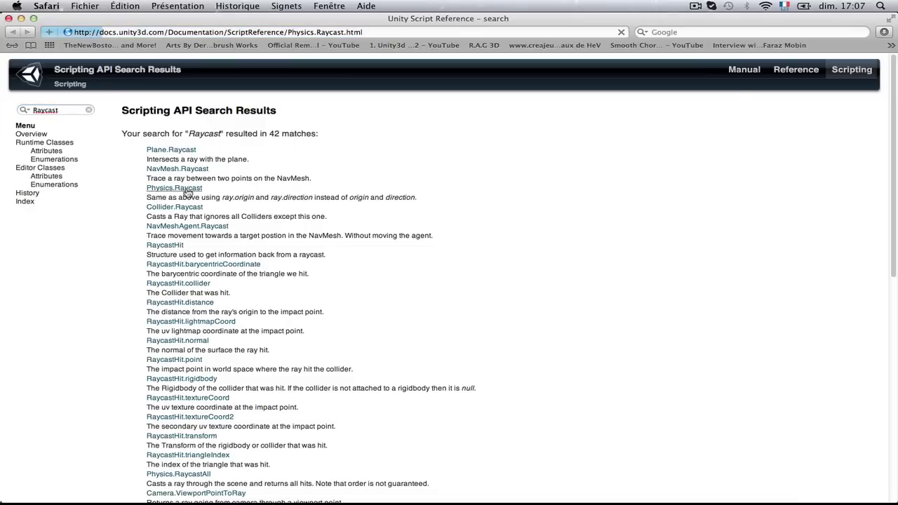
pyautogui.doubleClick(140, 134)
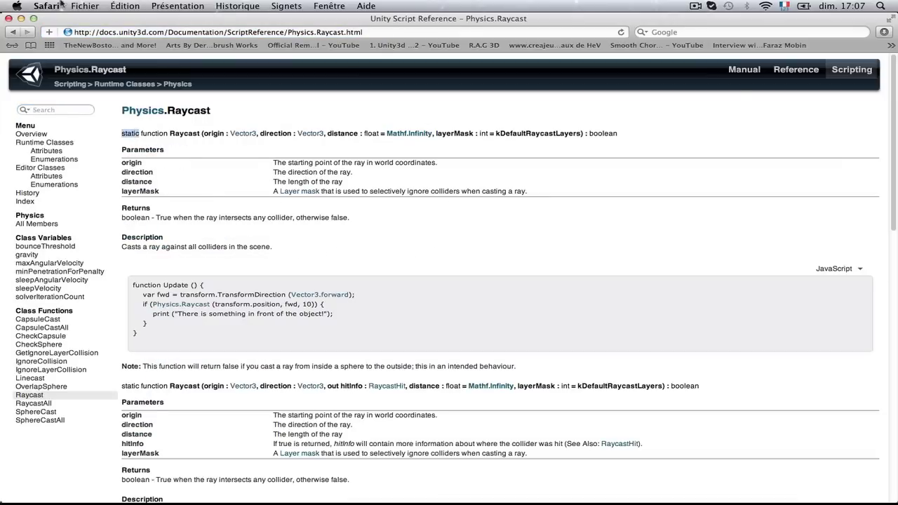
pyautogui.press('super+grave')
pyautogui.press('super+Tab')
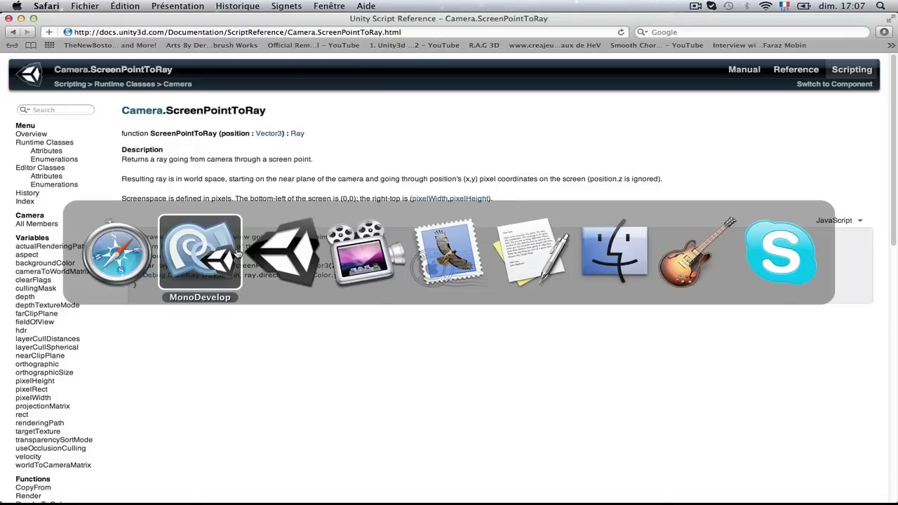
pyautogui.press('super+Tab')
pyautogui.press('super+Tab')
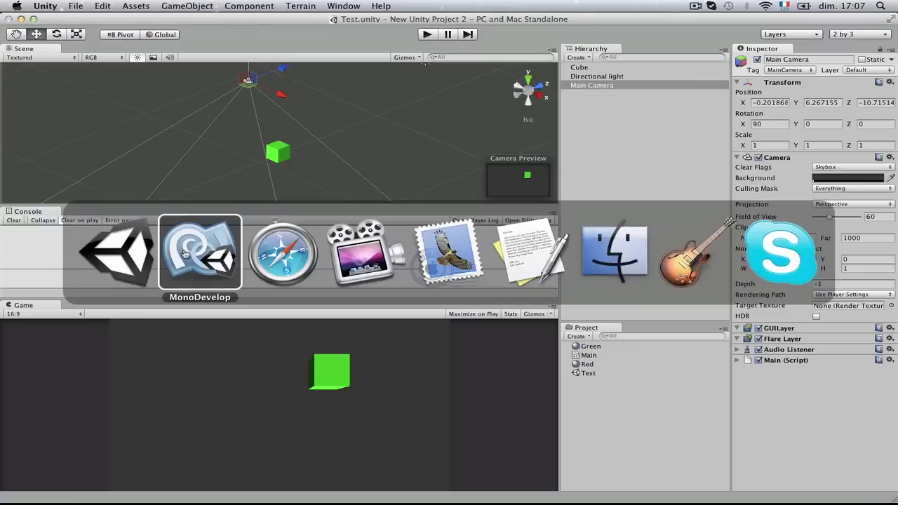
# - Pass rayMouse to Physics.Raycast and save Main.js
pyautogui.click(548, 248)
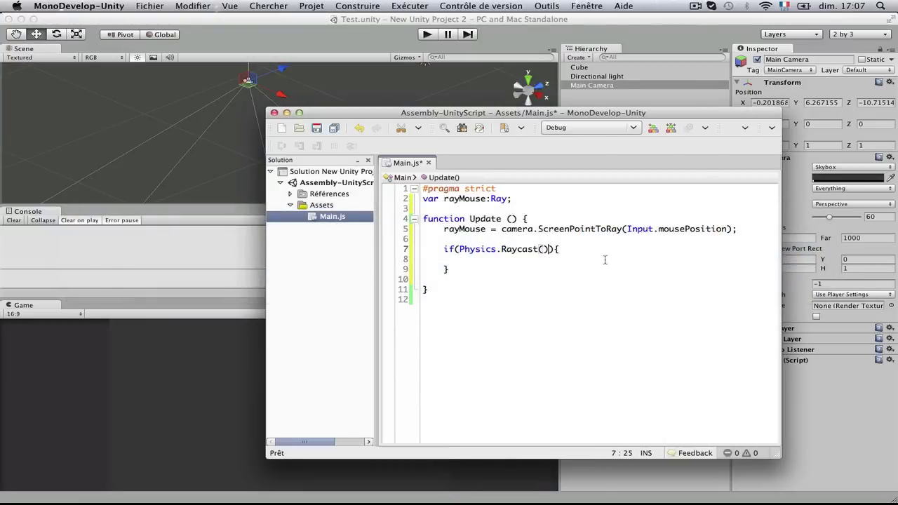
pyautogui.press('Left')
pyautogui.write('rayM')
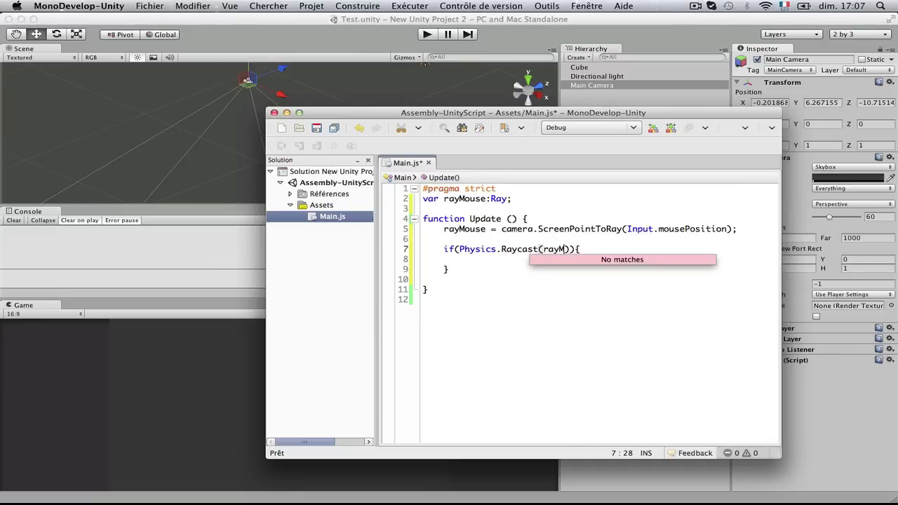
pyautogui.write('ouse')
pyautogui.click(554, 280)
pyautogui.press('super+s')
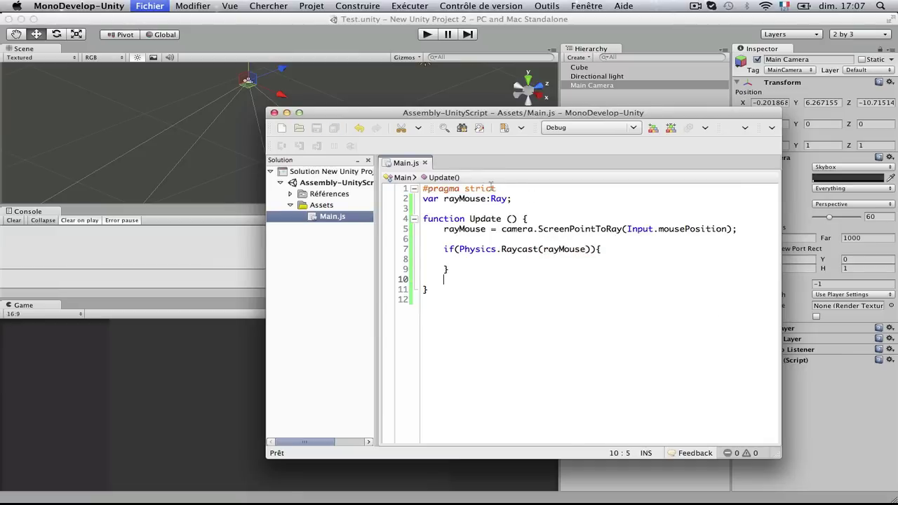
# - Start an indented print(); statement inside the raycast if-block
pyautogui.doubleClick(568, 249)
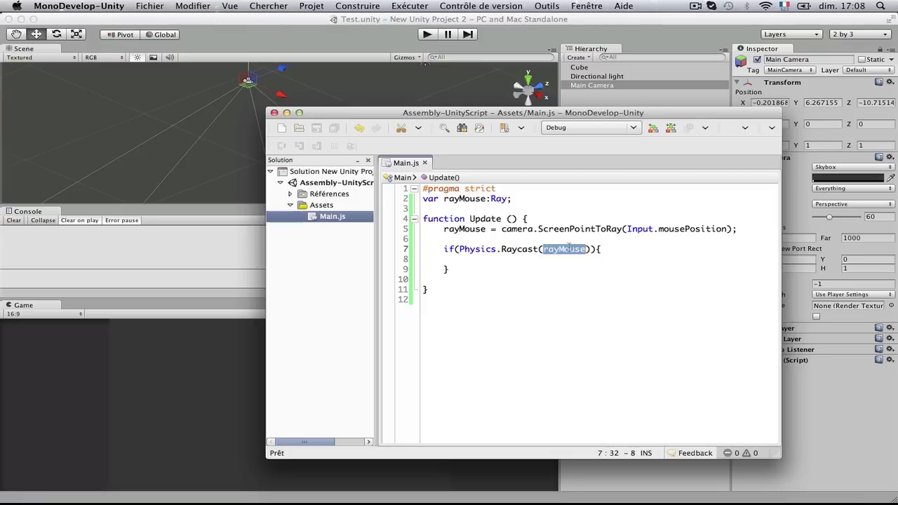
pyautogui.click(520, 259)
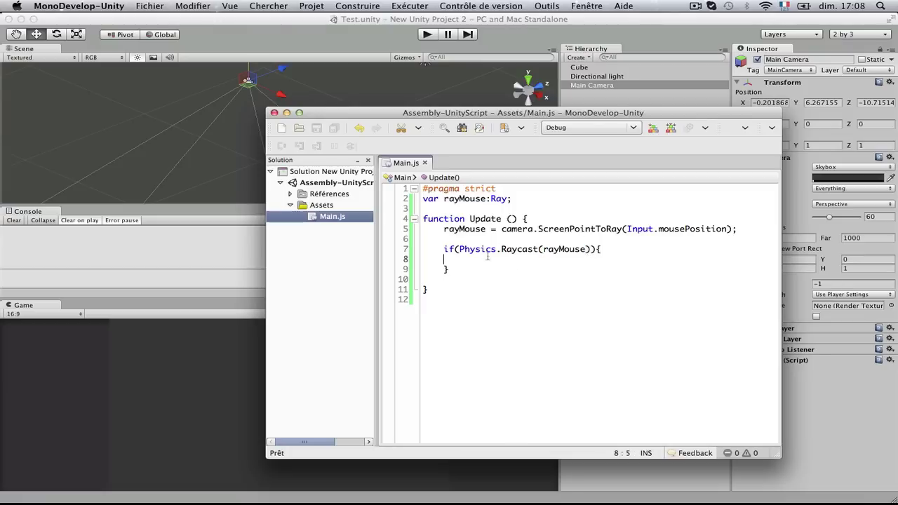
pyautogui.tripleClick(463, 250)
pyautogui.doubleClick(580, 249)
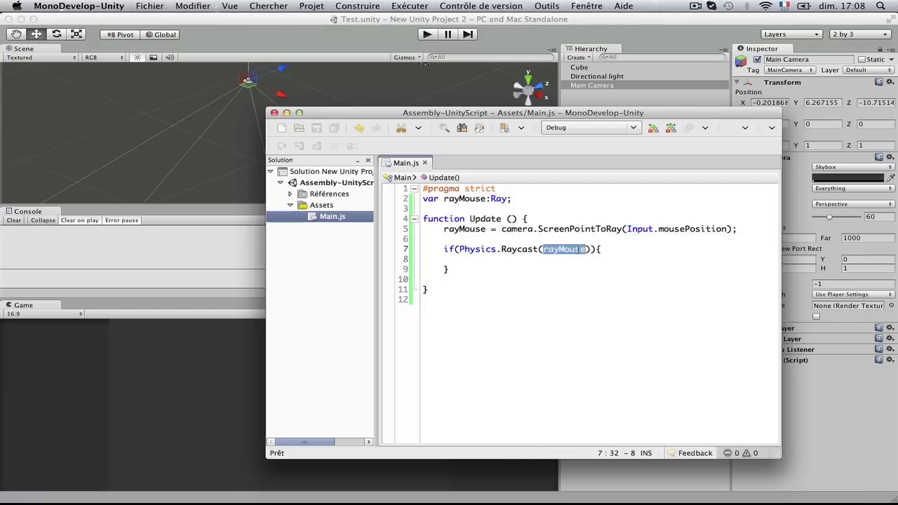
pyautogui.click(472, 261)
pyautogui.press('Tab')
pyautogui.write('pri')
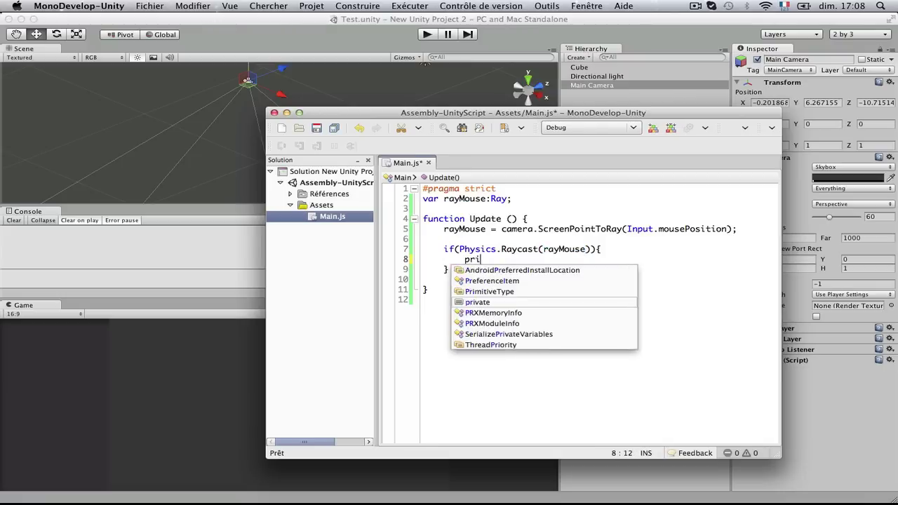
pyautogui.write('nt();')
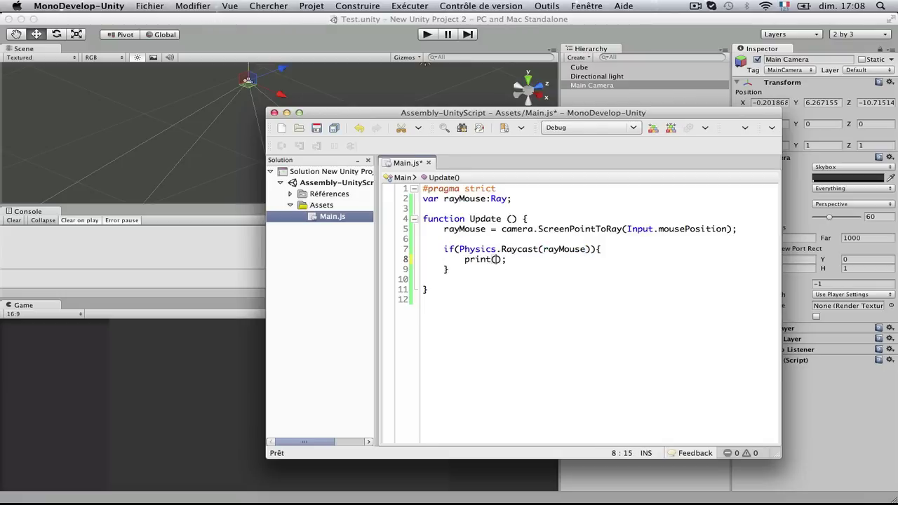
pyautogui.press('Left')
pyautogui.press('BackSpace')
pyautogui.press('BackSpace')
pyautogui.press('BackSpace')
pyautogui.press('BackSpace')
pyautogui.press('BackSpace')
# - Replace it with Debug.Log("Rayon touche un objet !"); and save the script
pyautogui.write('Debug')
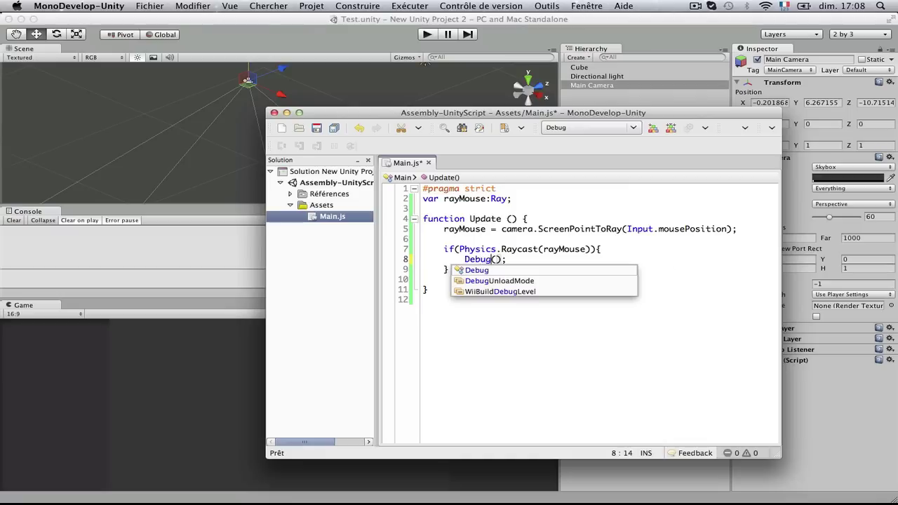
pyautogui.write('.Log')
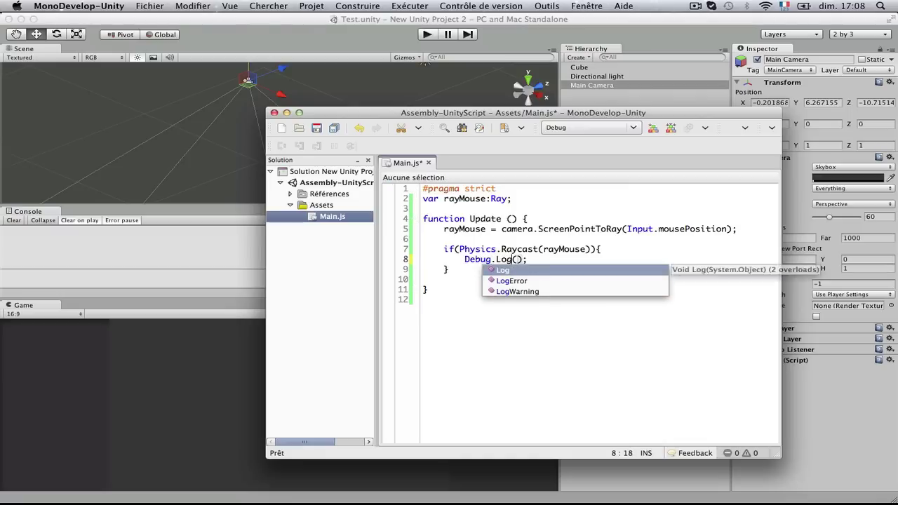
pyautogui.press('Right')
pyautogui.write('"')
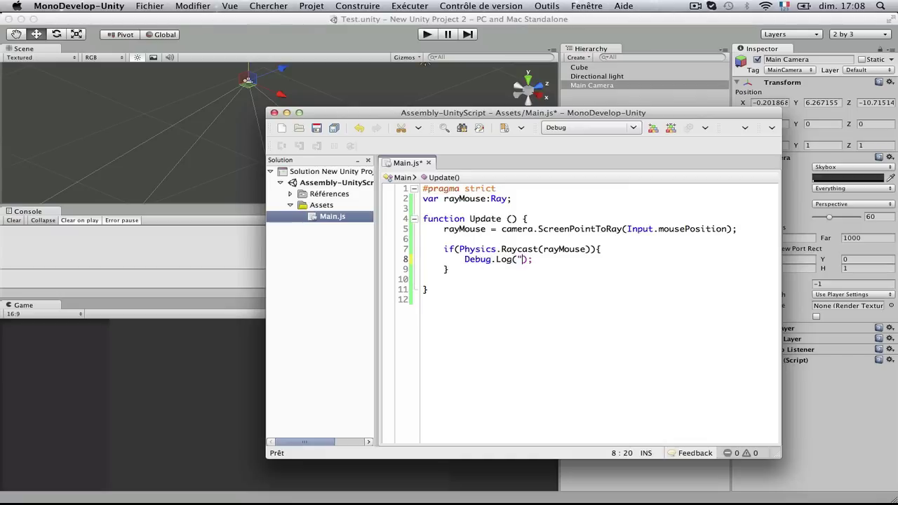
pyautogui.write('Rayon')
pyautogui.write(' touche un ')
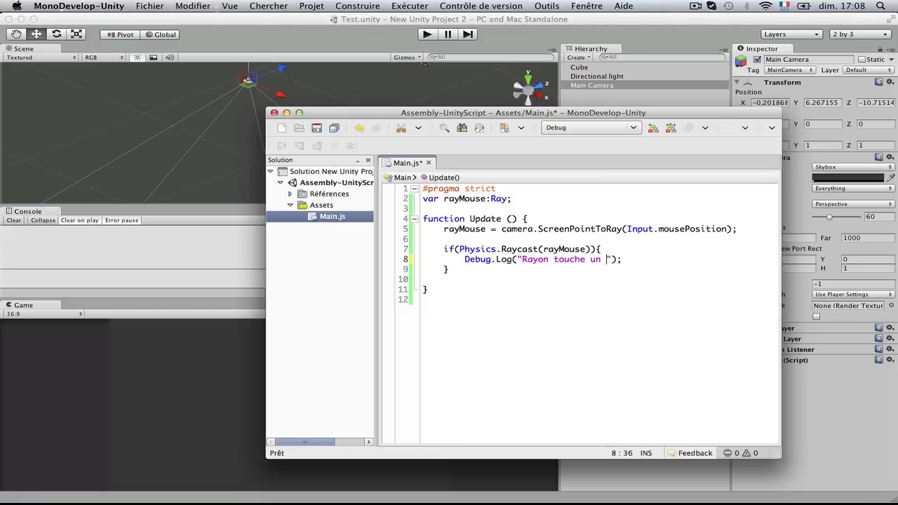
pyautogui.write('object')
pyautogui.write(' !')
pyautogui.click(505, 297)
pyautogui.press('super+s')
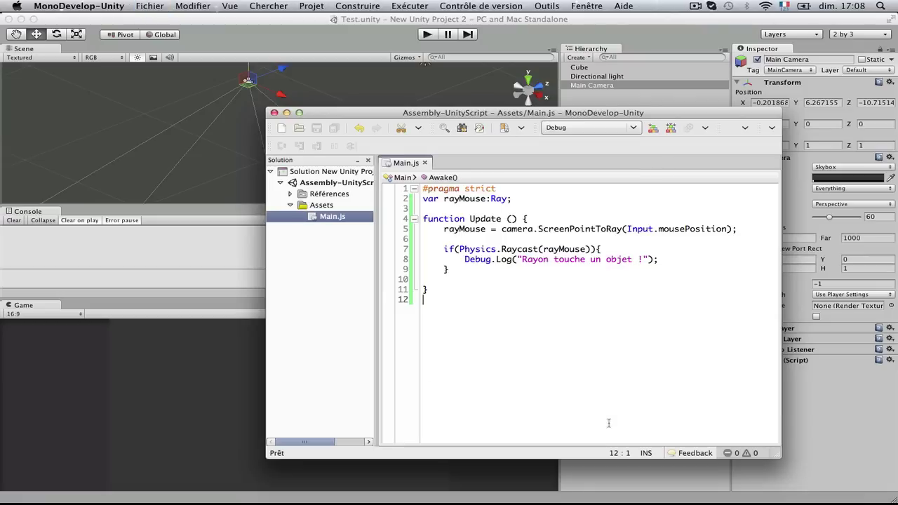
pyautogui.click(161, 130)
# - Play-test the cube to confirm the console logs 'Rayon touche un objet !', then stop
pyautogui.click(427, 34)
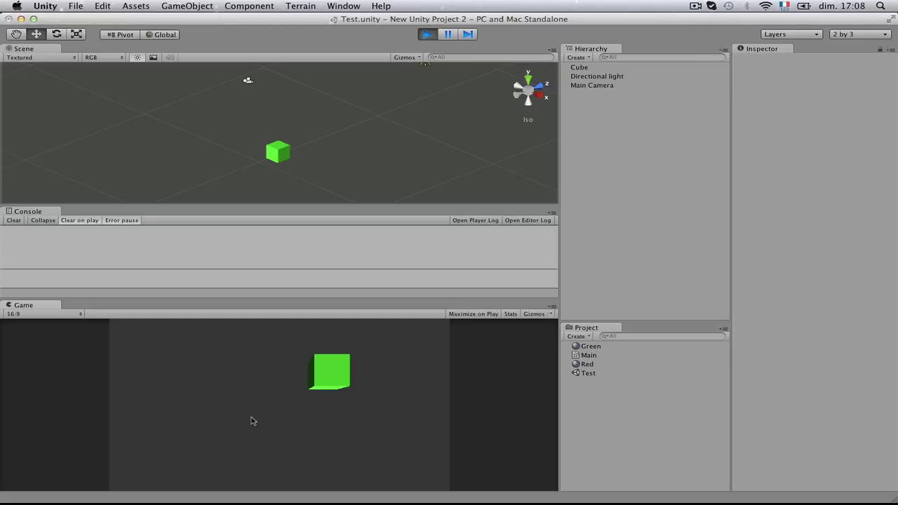
pyautogui.click(331, 361)
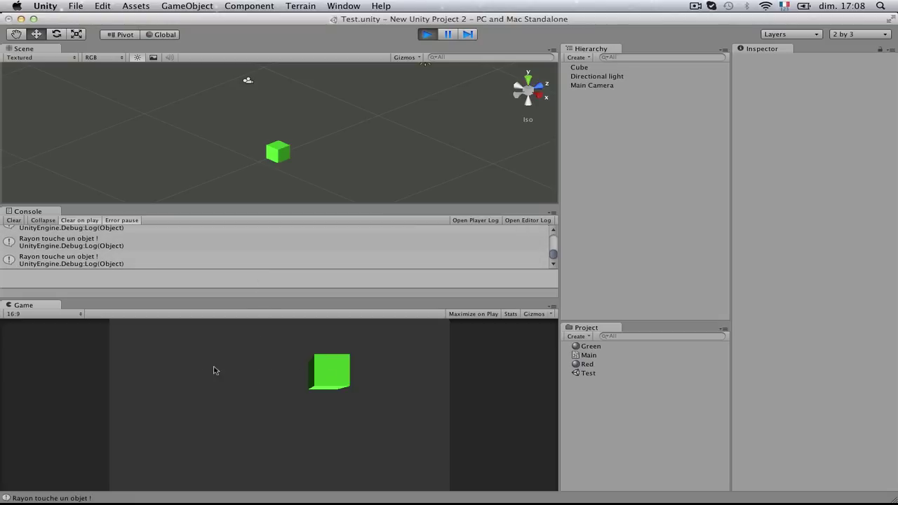
pyautogui.click(426, 34)
pyautogui.press('super+Tab')
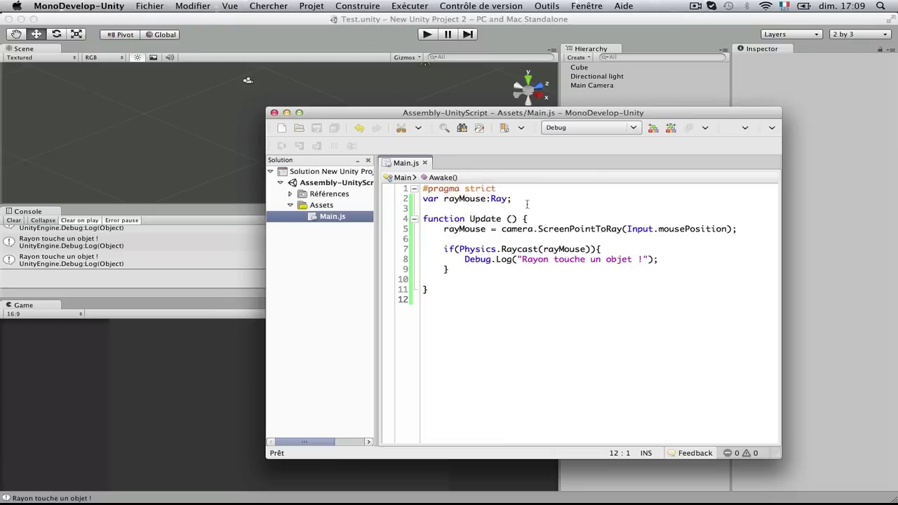
# - Declare 'var hit:RaycastHit;' below the rayMouse declaration
pyautogui.click(534, 241)
pyautogui.press('Return')
pyautogui.press('Return')
pyautogui.press('Up')
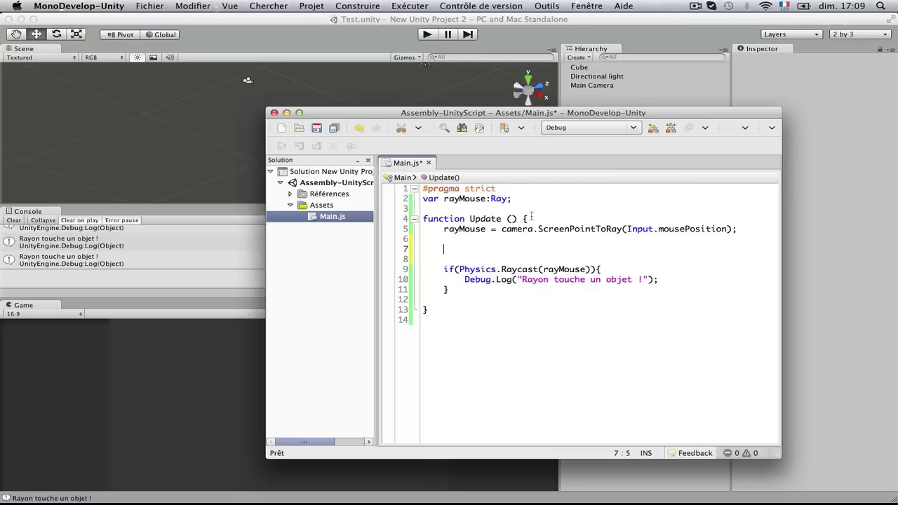
pyautogui.click(508, 208)
pyautogui.press('Return')
pyautogui.write('var ')
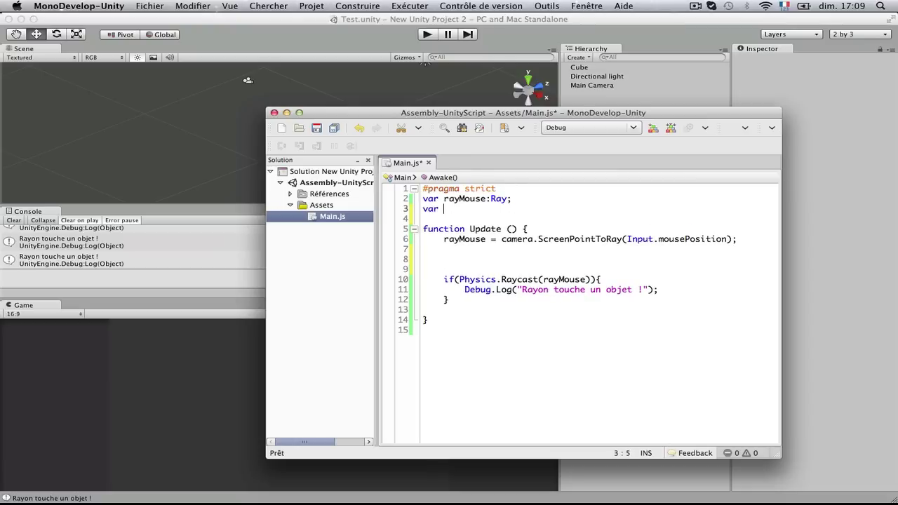
pyautogui.write('hit:')
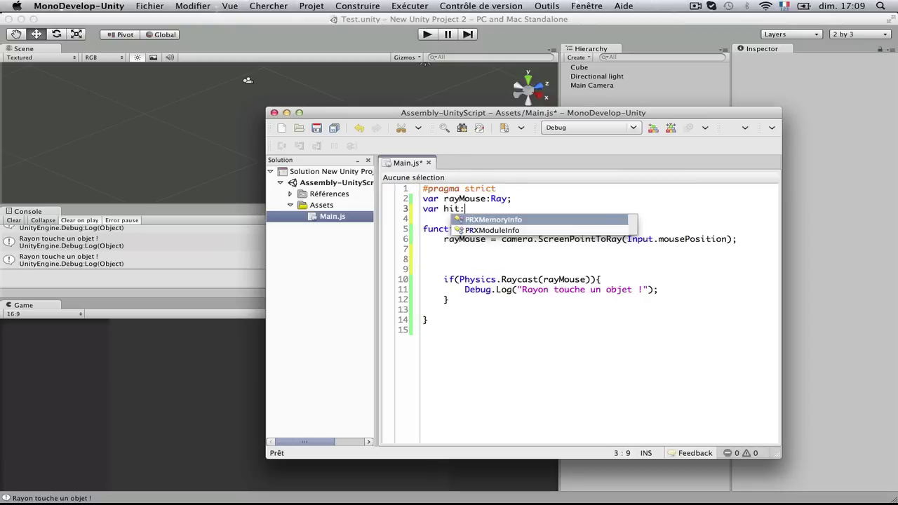
pyautogui.write('Raycast')
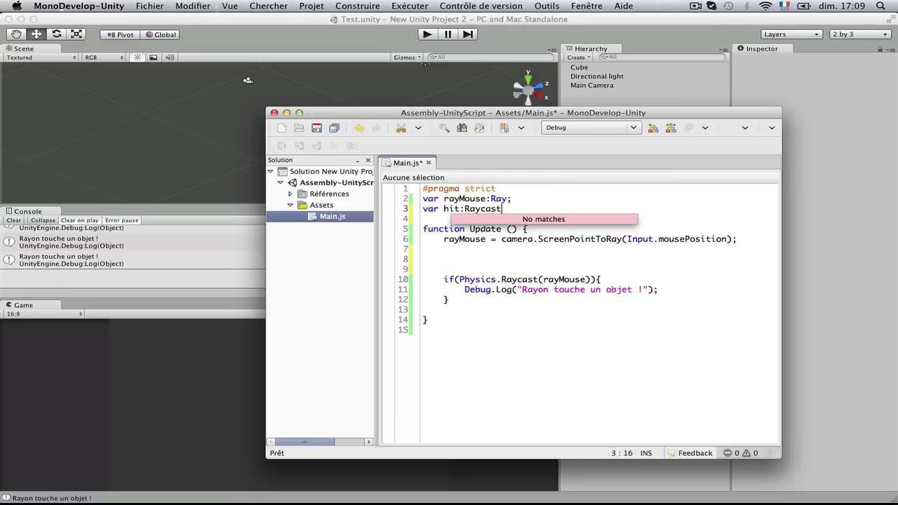
pyautogui.write('Hit;')
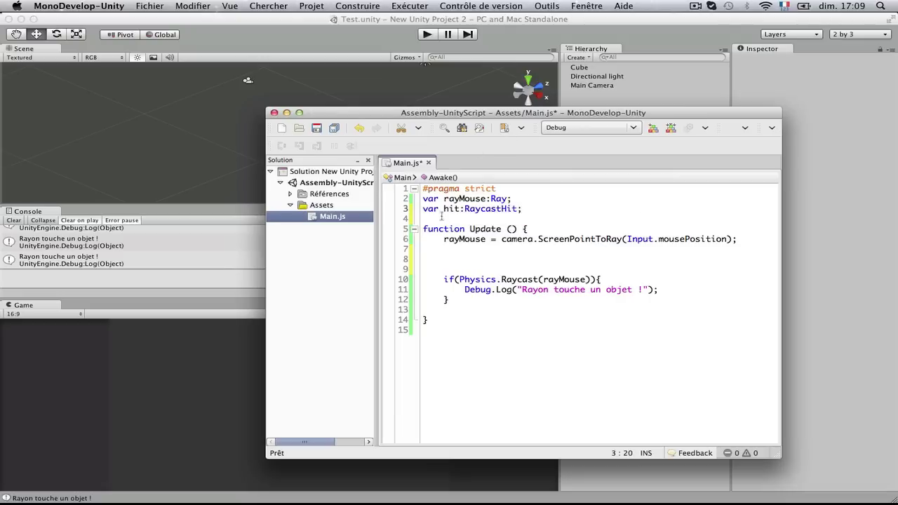
# - Tidy the blank lines and pass hit into Physics.Raycast(rayMouse,hit), then save
pyautogui.click(470, 240)
pyautogui.press('Return')
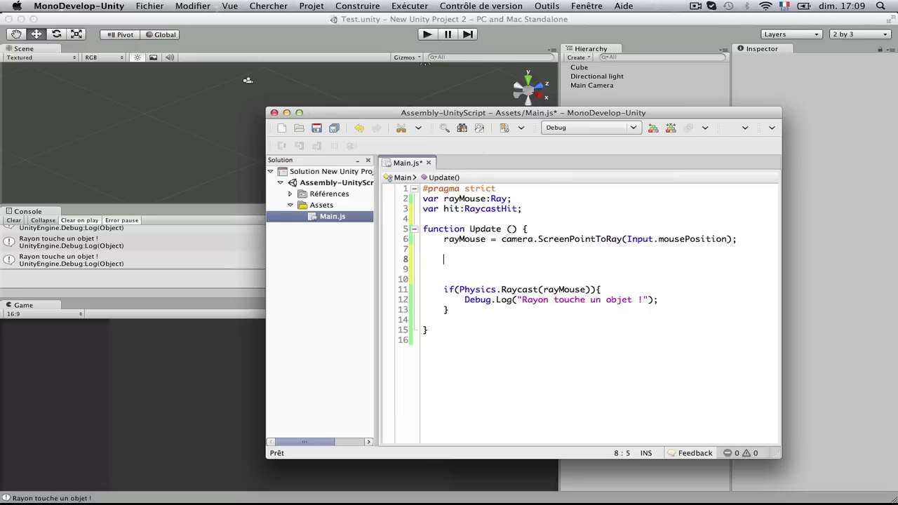
pyautogui.write('hit')
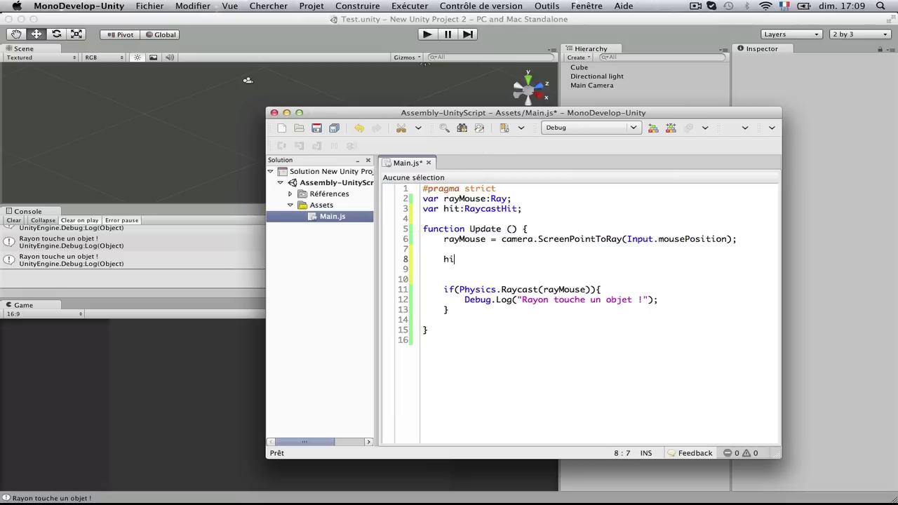
pyautogui.press('BackSpace')
pyautogui.press('BackSpace')
pyautogui.press('BackSpace')
pyautogui.moveTo(430, 263); pyautogui.dragTo(423, 245)
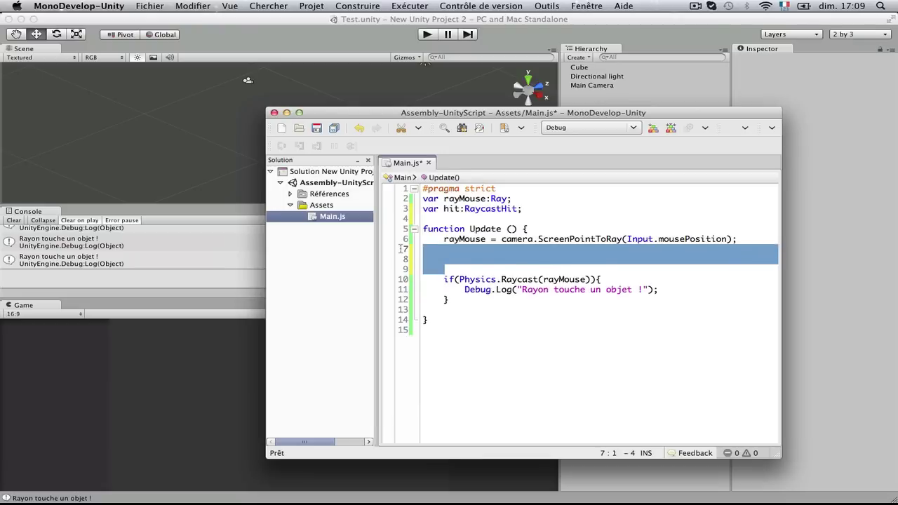
pyautogui.press('BackSpace')
pyautogui.click(586, 259)
pyautogui.write(',hit')
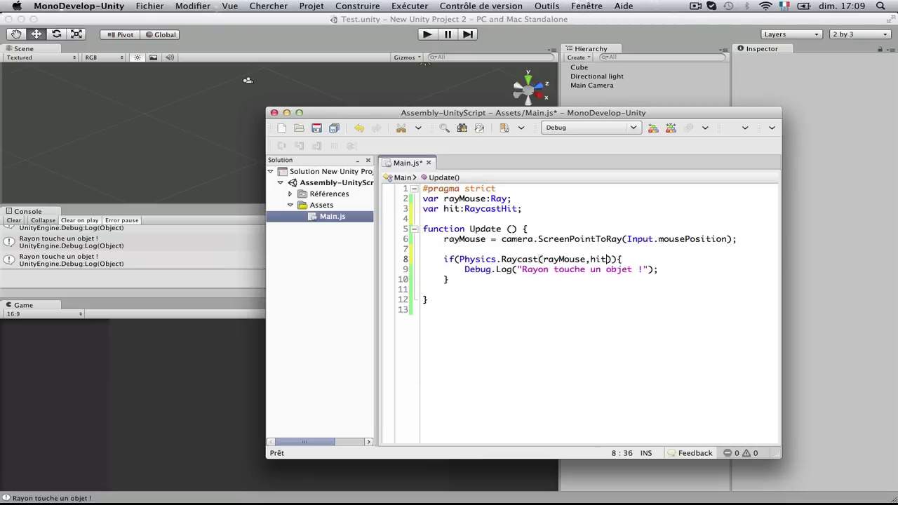
pyautogui.press('super+s')
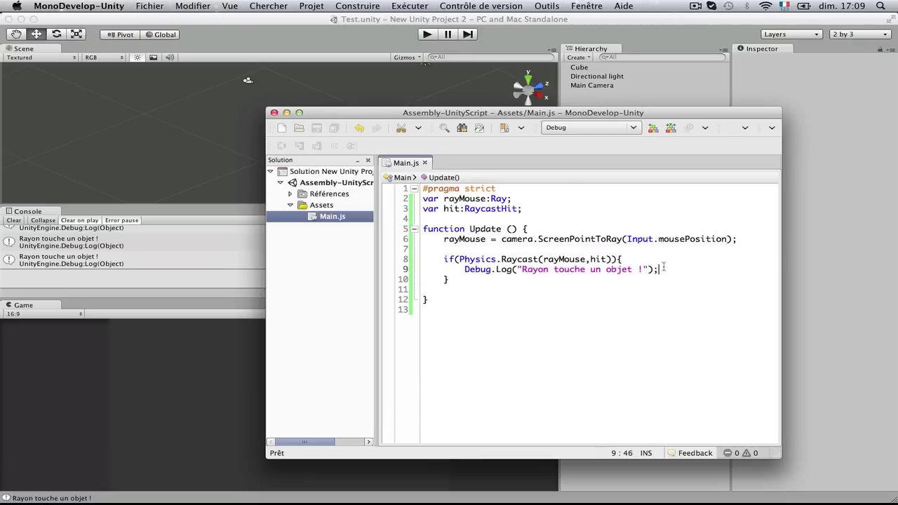
# - Replace the Debug.Log line with a bare 'hit' reference and save
pyautogui.moveTo(663, 271); pyautogui.dragTo(660, 262)
pyautogui.press('Return')
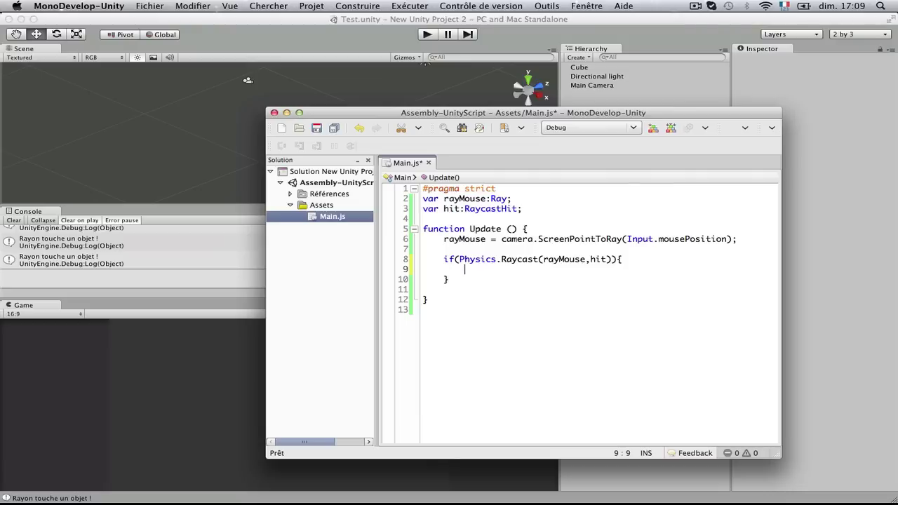
pyautogui.write('hit.n')
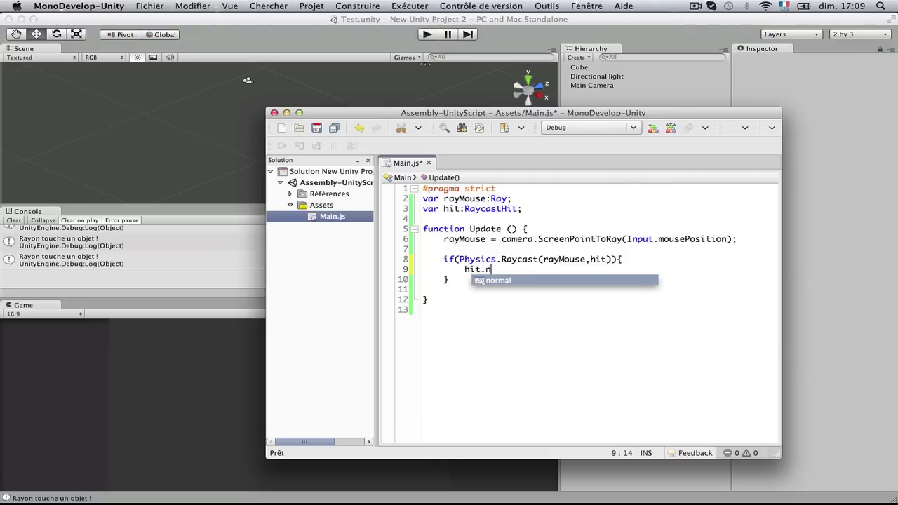
pyautogui.press('BackSpace')
pyautogui.write('t')
pyautogui.press('BackSpace')
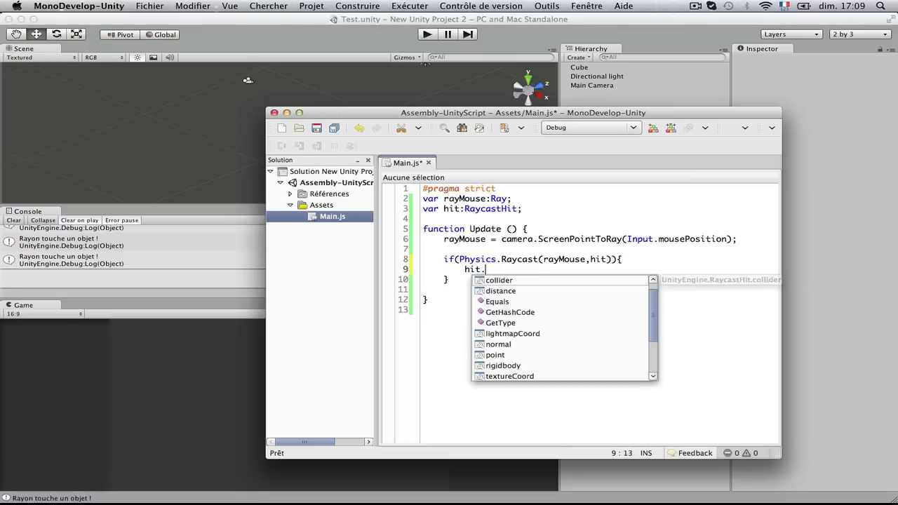
pyautogui.press('BackSpace')
pyautogui.press('super+s')
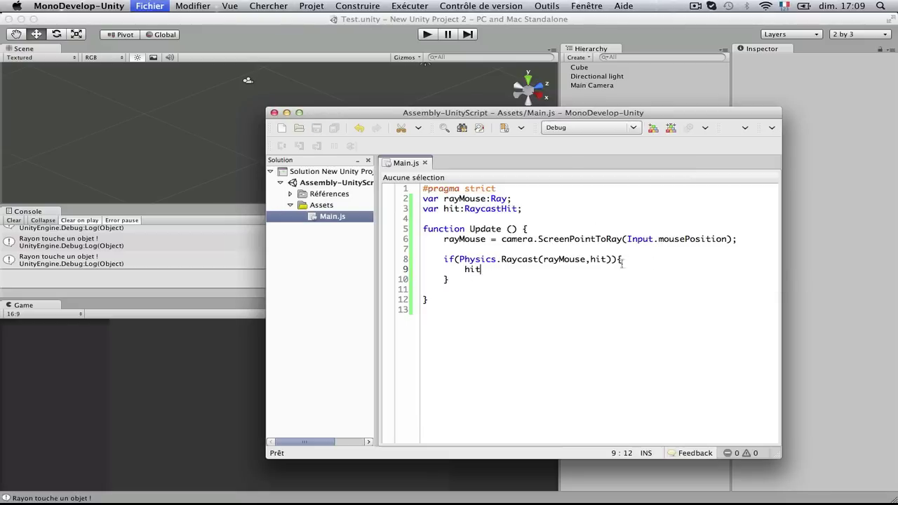
pyautogui.press('super+Tab')
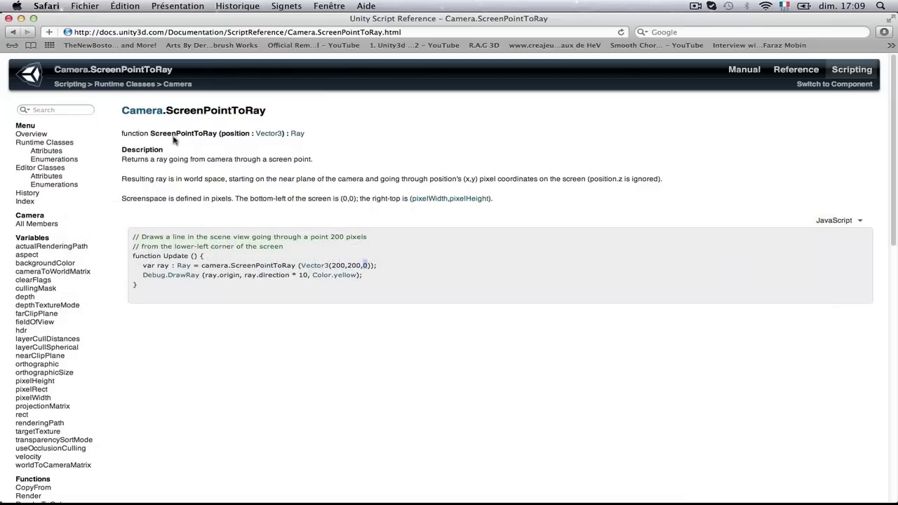
# - Search the reference for 'RaycastHit' and open the RaycastHit page to review its variables
pyautogui.click(52, 109)
pyautogui.write('RaycastHit')
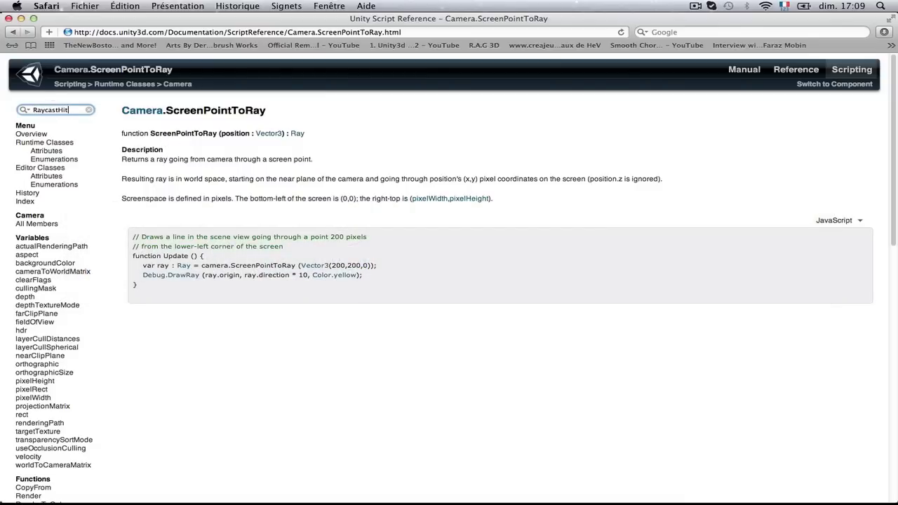
pyautogui.press('Return')
pyautogui.click(169, 149)
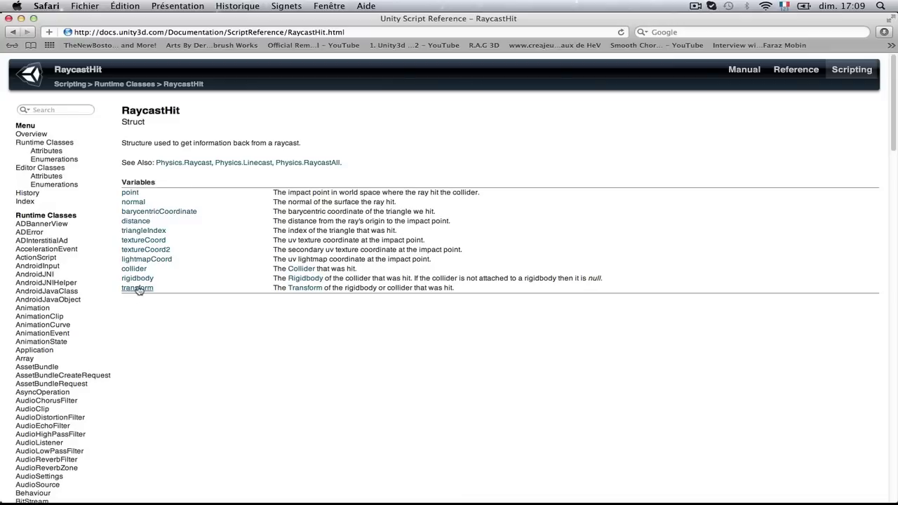
pyautogui.press('super+Tab')
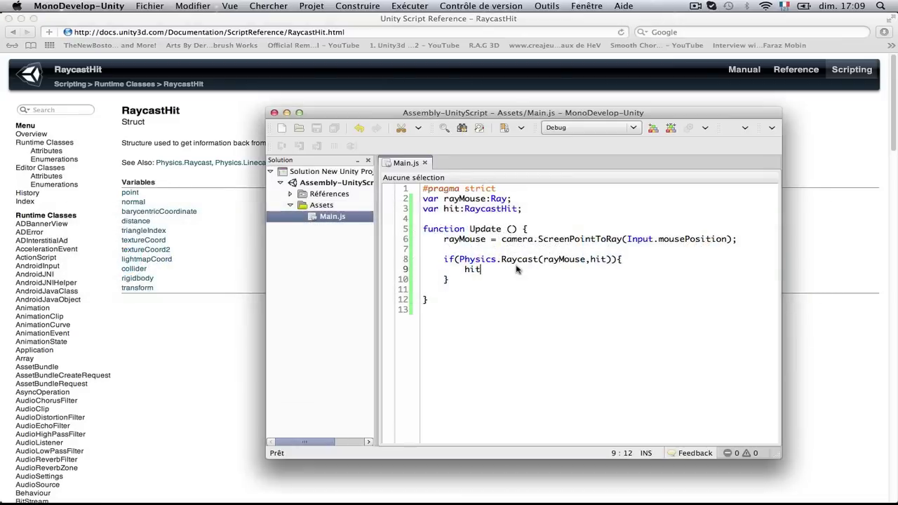
# - Complete line 9 as 'hit.transform.name;' using autocomplete
pyautogui.write('.transf')
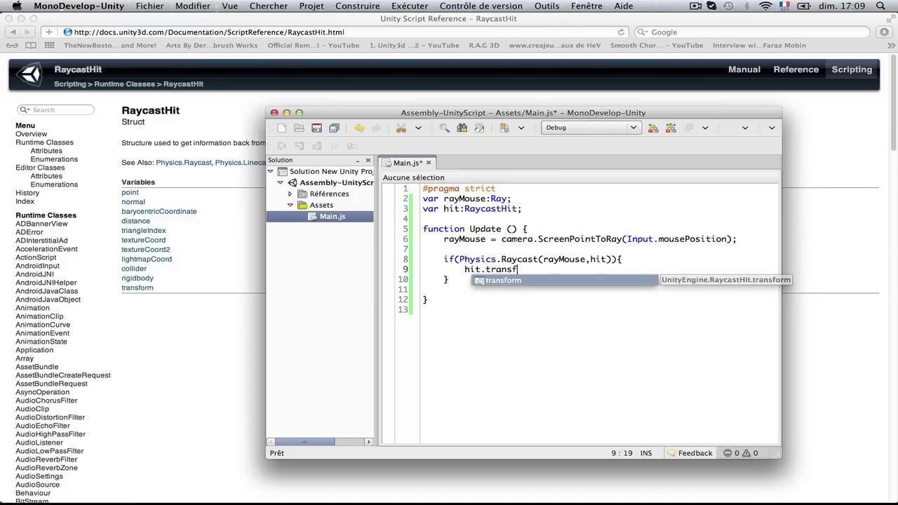
pyautogui.write('orm.')
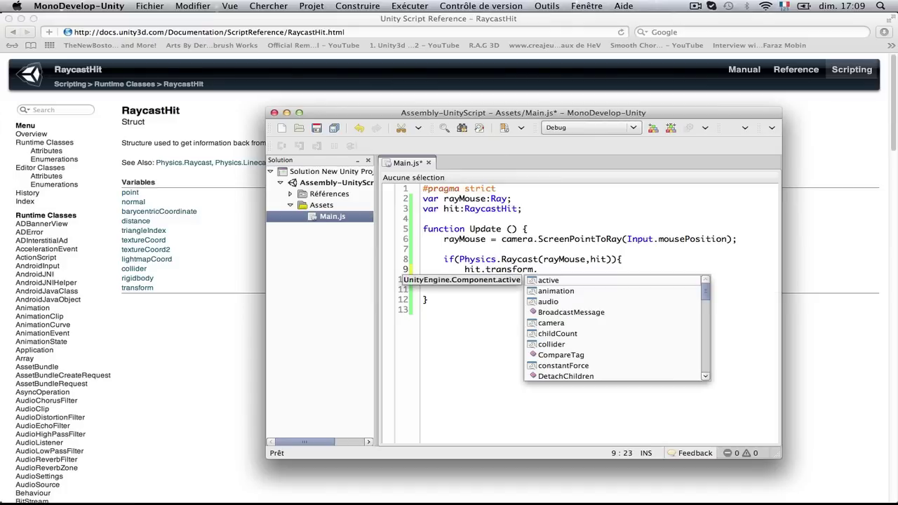
pyautogui.write('name;')
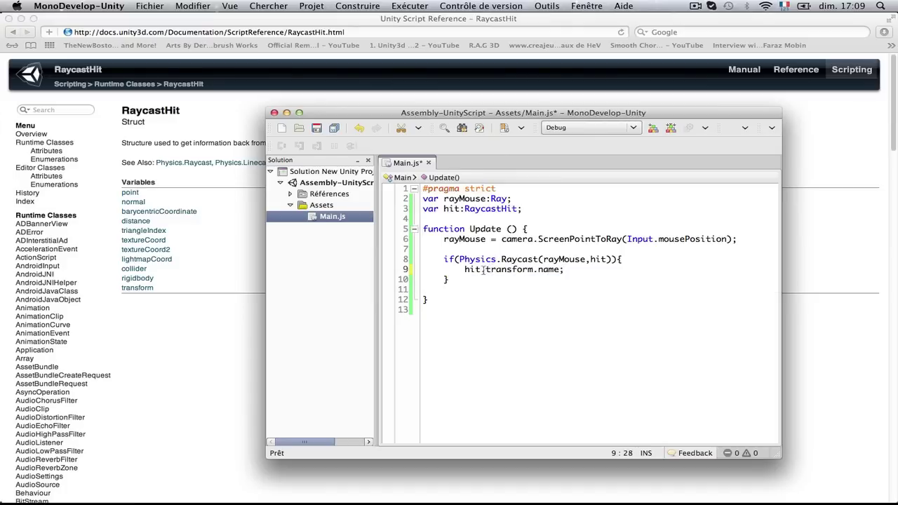
pyautogui.doubleClick(500, 270)
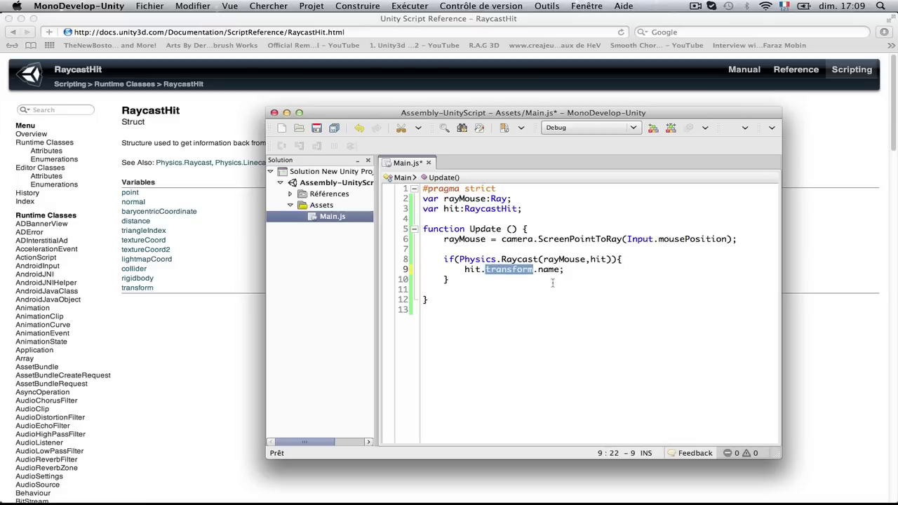
pyautogui.click(559, 271)
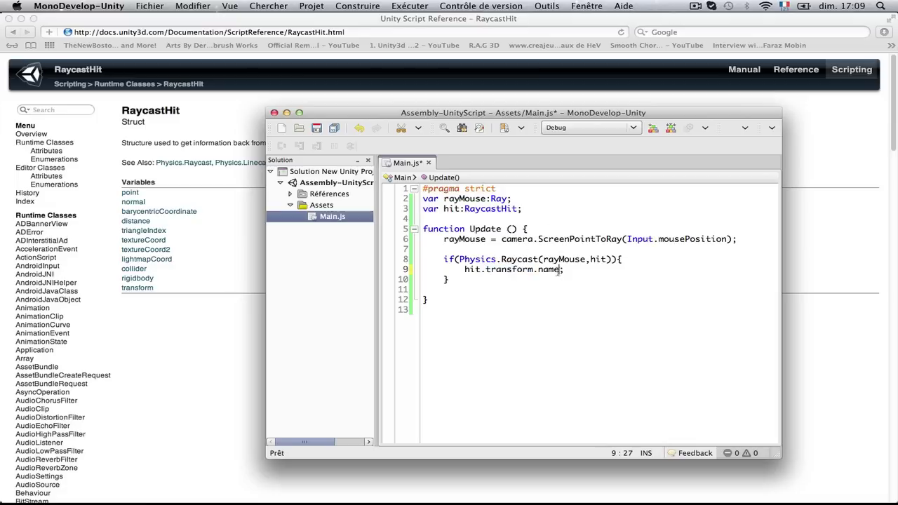
pyautogui.doubleClick(496, 270)
pyautogui.click(576, 292)
# - Search 'Transform' and follow Transform to Component and Object, then back to Component
pyautogui.click(72, 127)
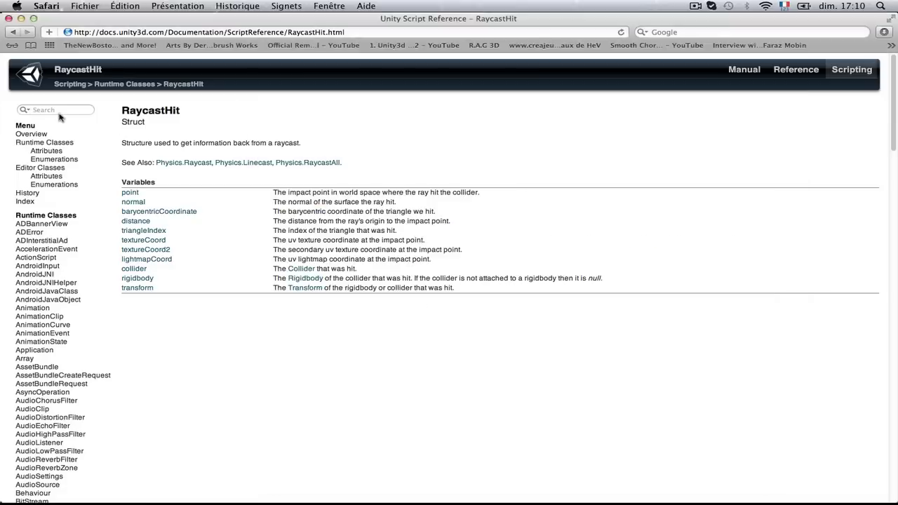
pyautogui.click(60, 109)
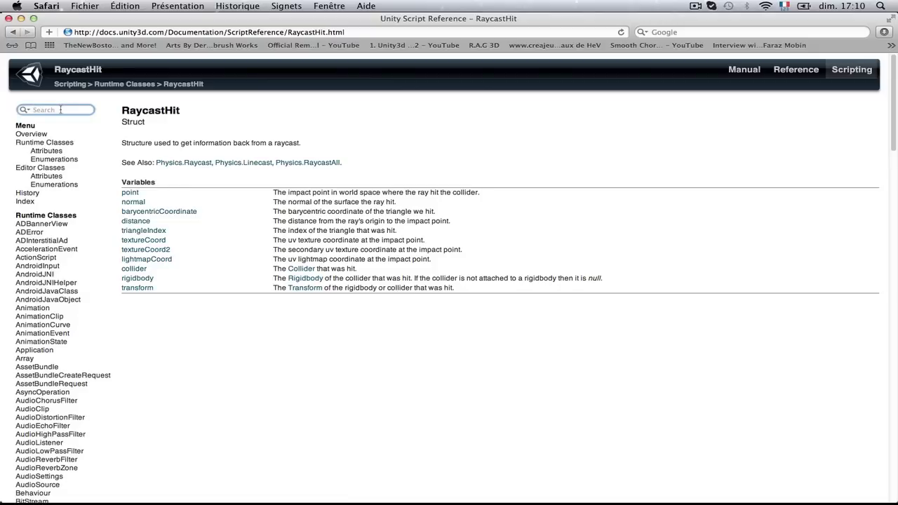
pyautogui.write('Transform')
pyautogui.press('Return')
pyautogui.click(172, 150)
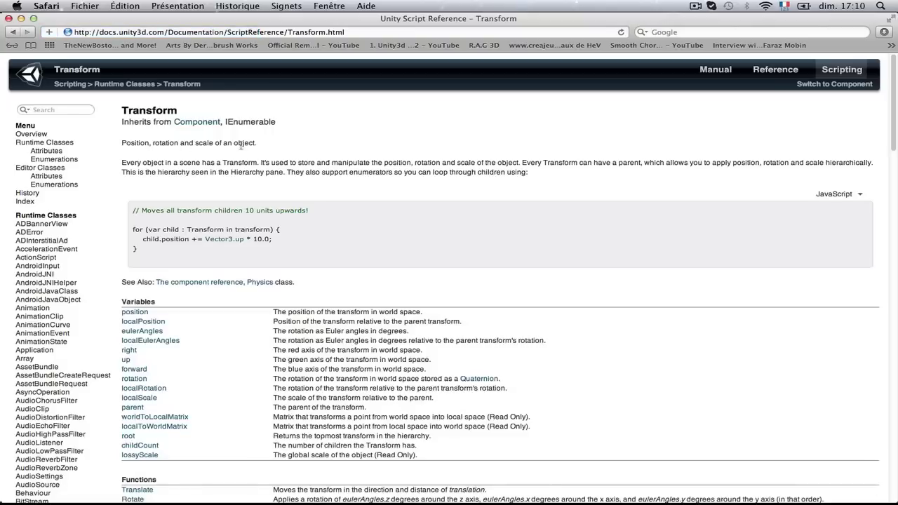
pyautogui.click(195, 122)
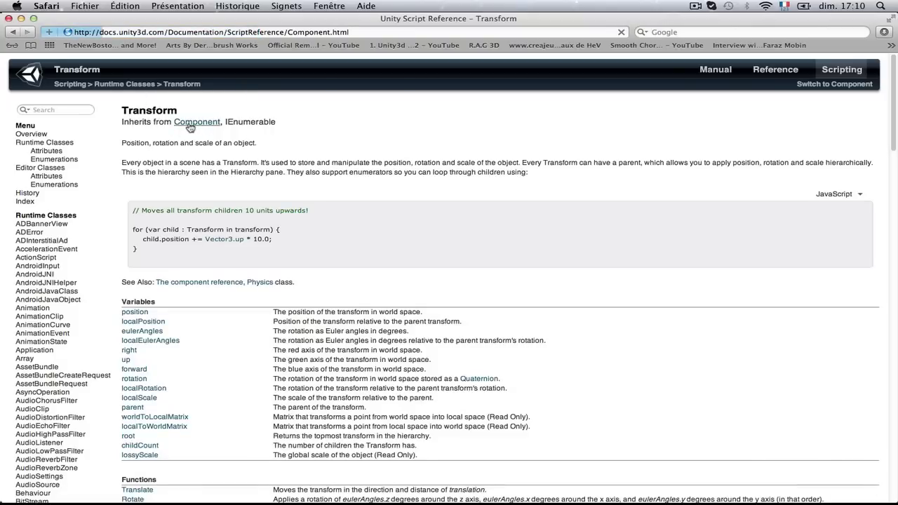
pyautogui.click(193, 121)
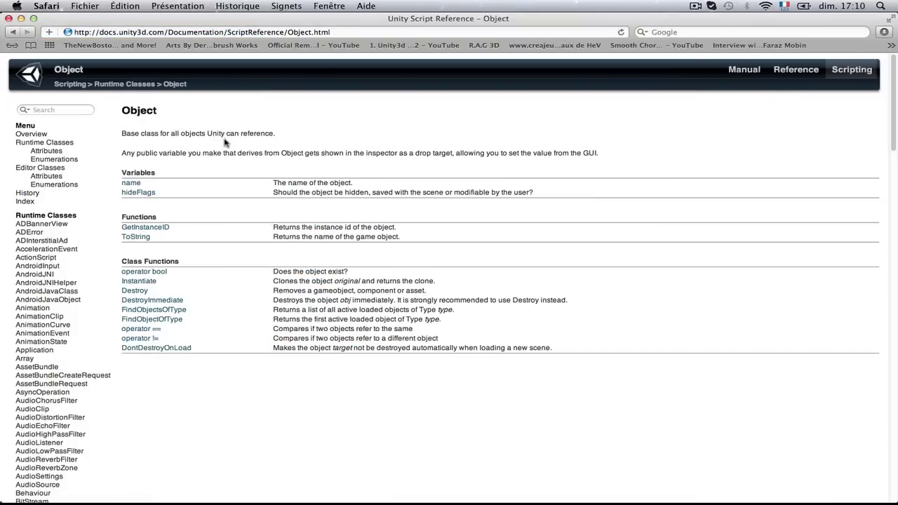
pyautogui.click(13, 33)
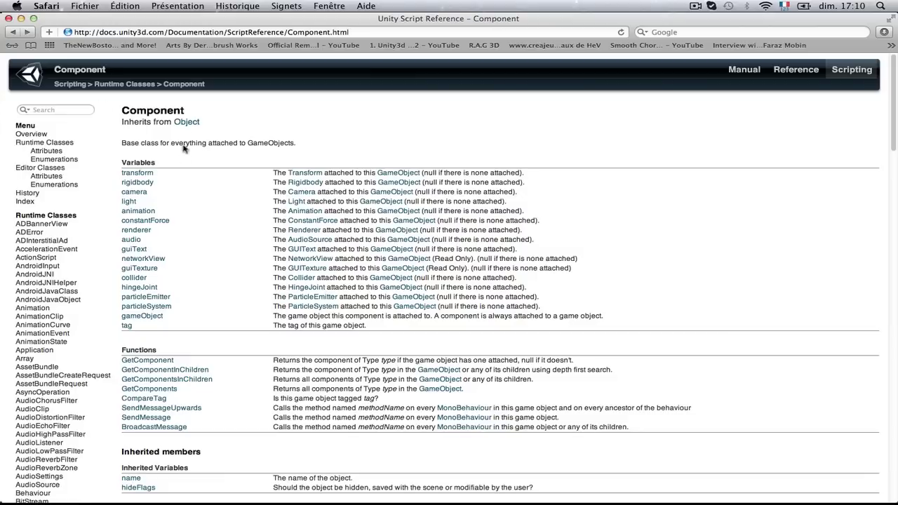
pyautogui.doubleClick(163, 114)
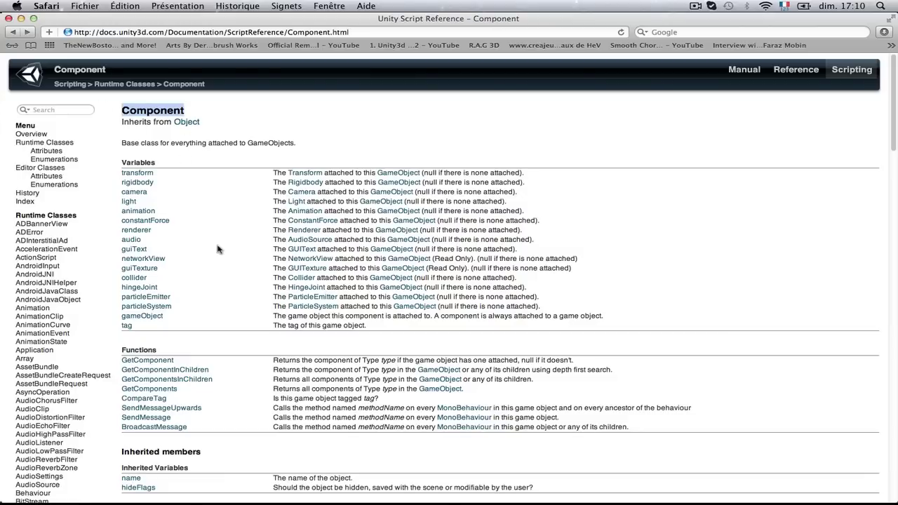
# - Open Component.transform, then the Transform page, then the Object.name documentation
pyautogui.scroll(-5, 154, 312)
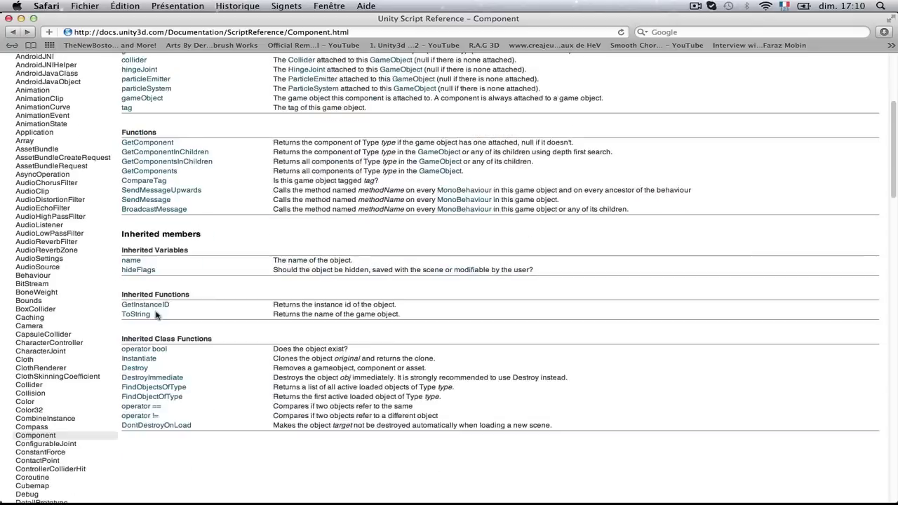
pyautogui.scroll(2, 163, 339)
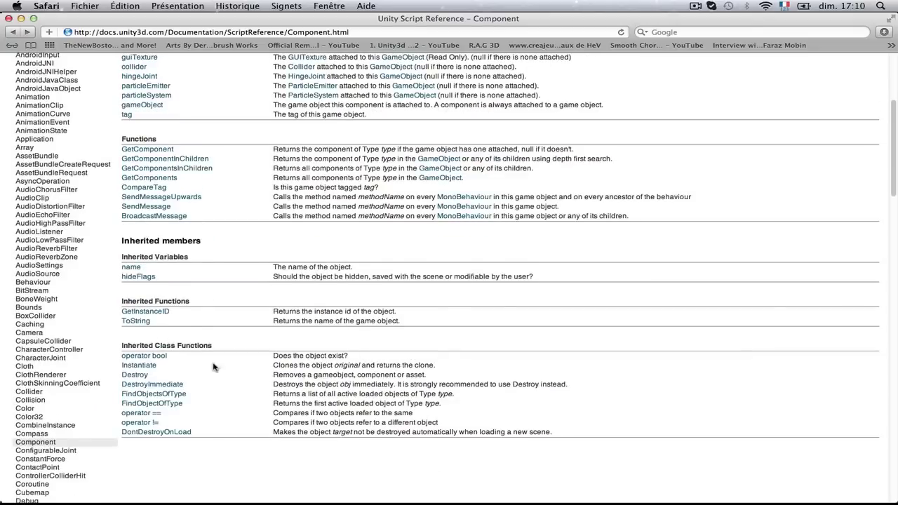
pyautogui.scroll(3, 346, 387)
pyautogui.scroll(2, 341, 387)
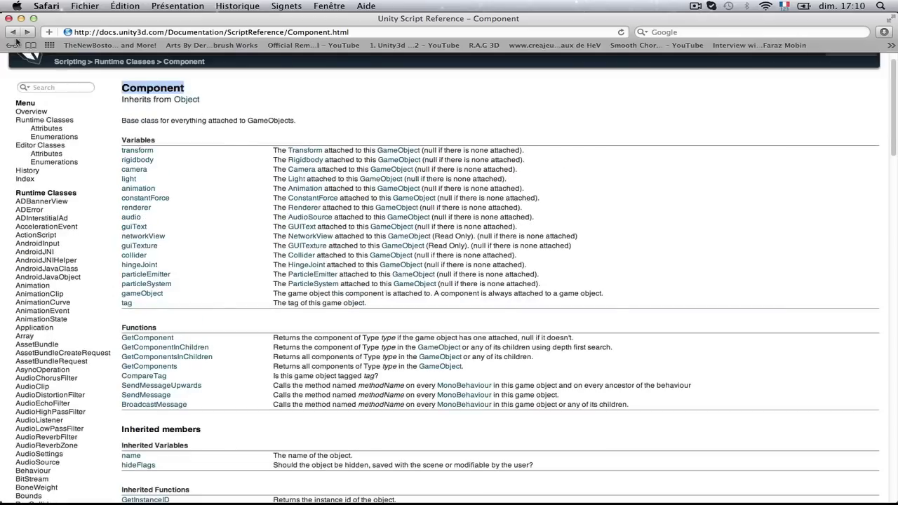
pyautogui.click(137, 152)
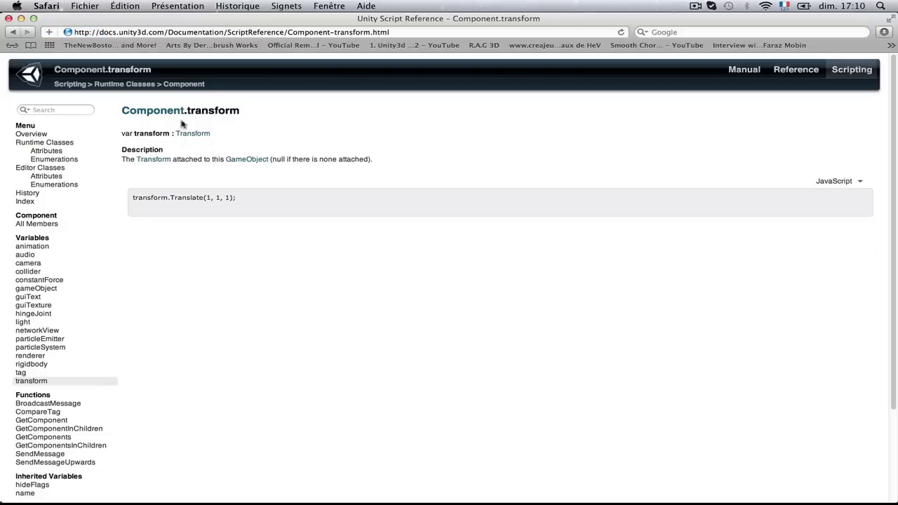
pyautogui.click(190, 134)
pyautogui.scroll(-5, 184, 344)
pyautogui.scroll(-3, 178, 345)
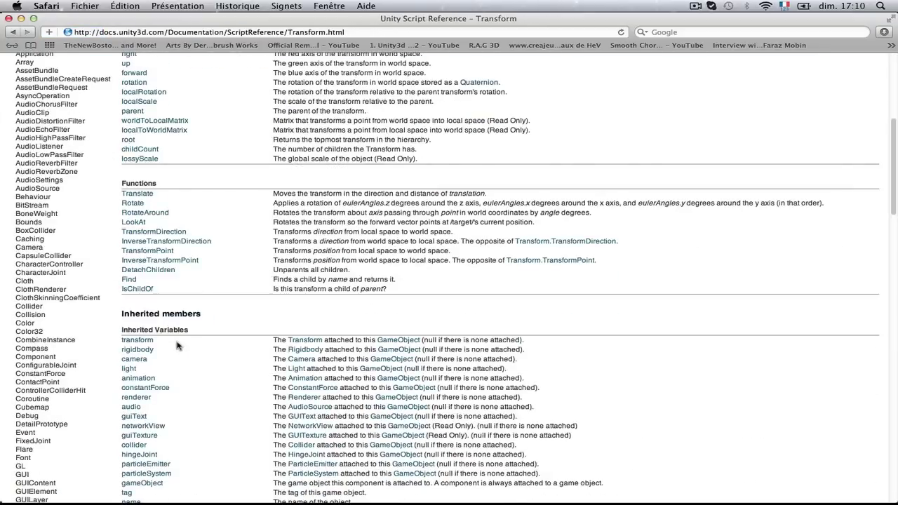
pyautogui.scroll(-3, 177, 351)
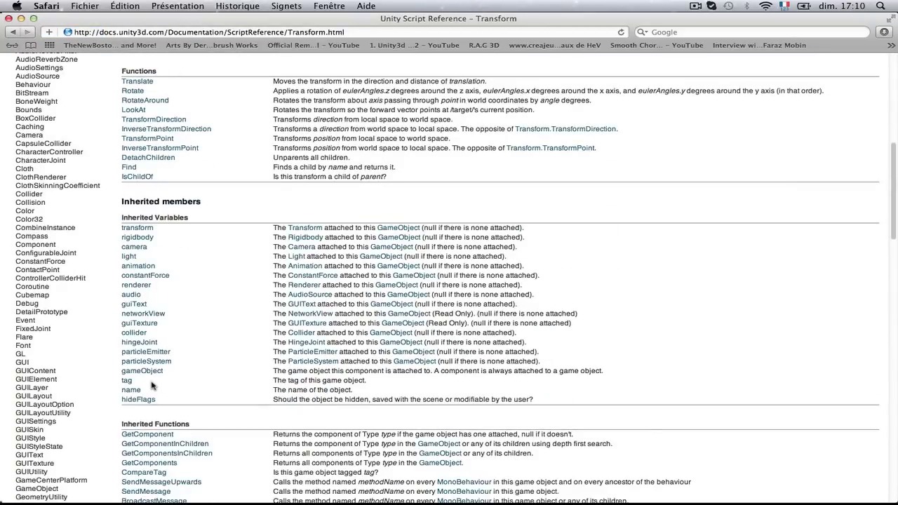
pyautogui.click(133, 390)
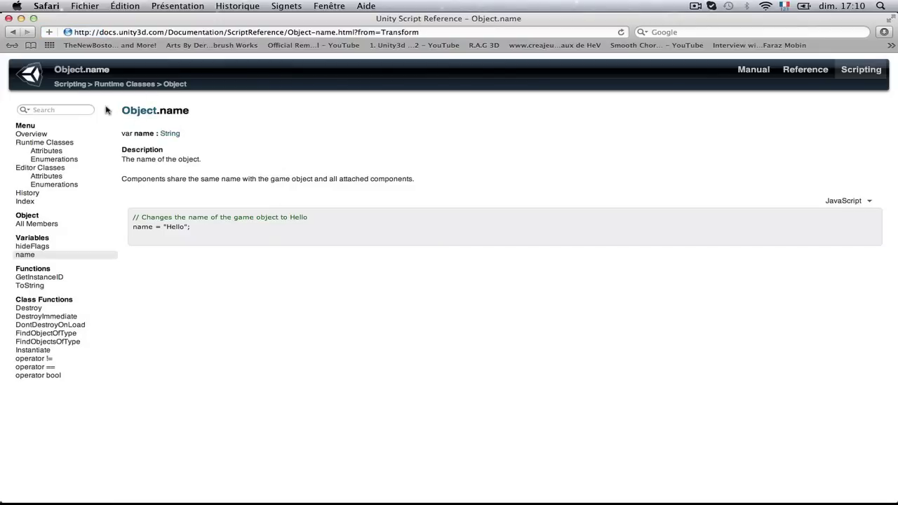
pyautogui.moveTo(125, 113); pyautogui.dragTo(158, 113)
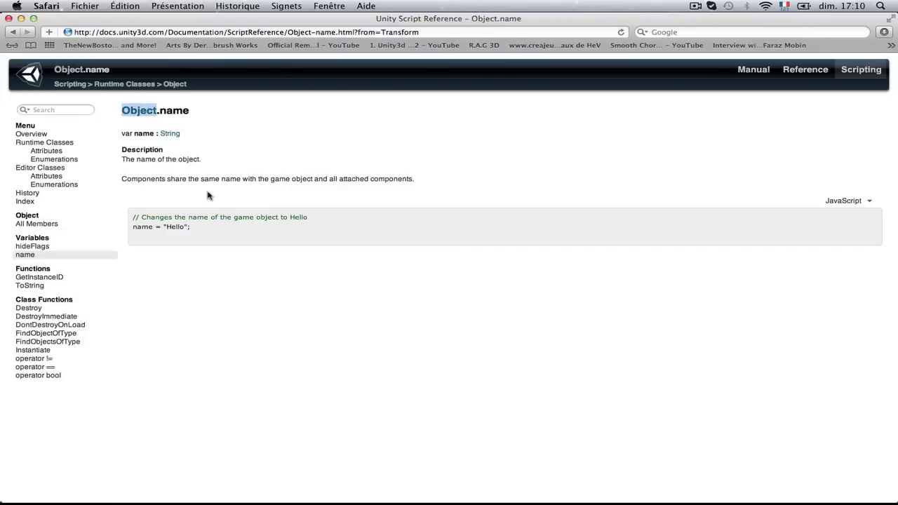
# - Go back and retrace Transform, Component and Object, ending on the Object page
pyautogui.click(12, 33)
pyautogui.click(12, 32)
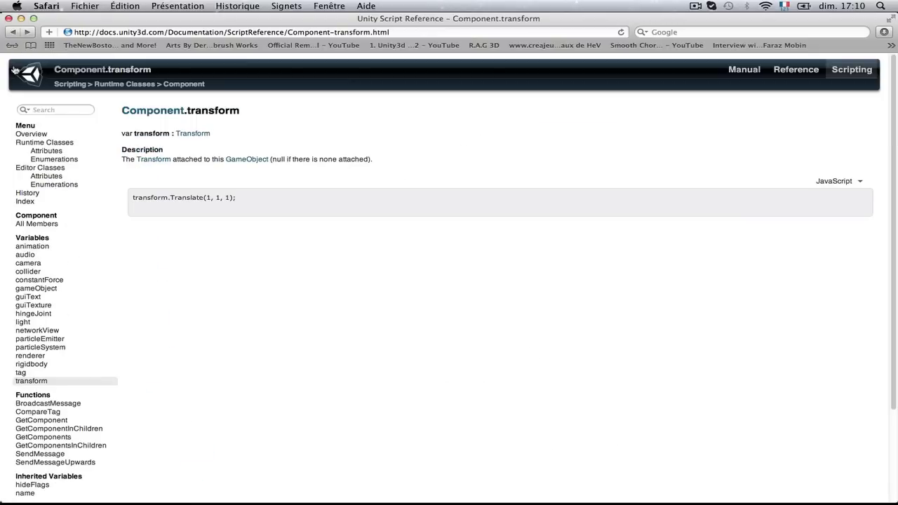
pyautogui.click(200, 134)
pyautogui.click(200, 122)
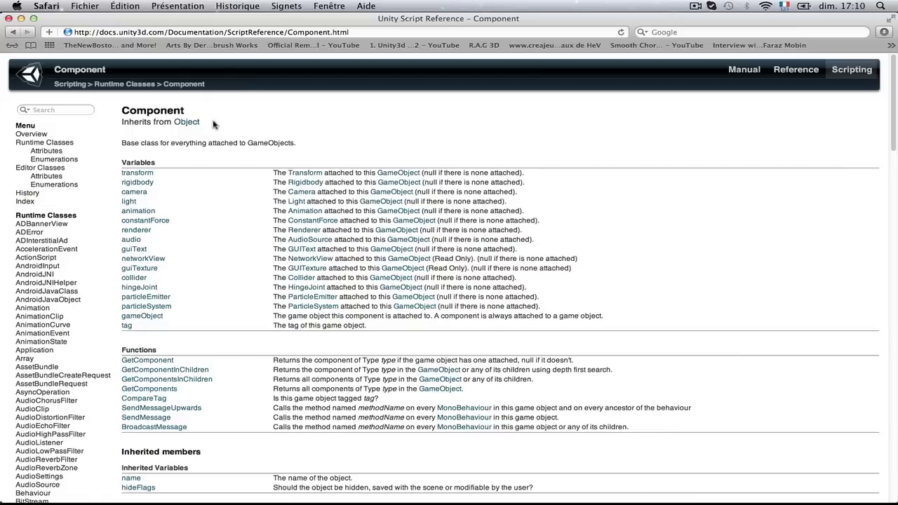
pyautogui.click(189, 122)
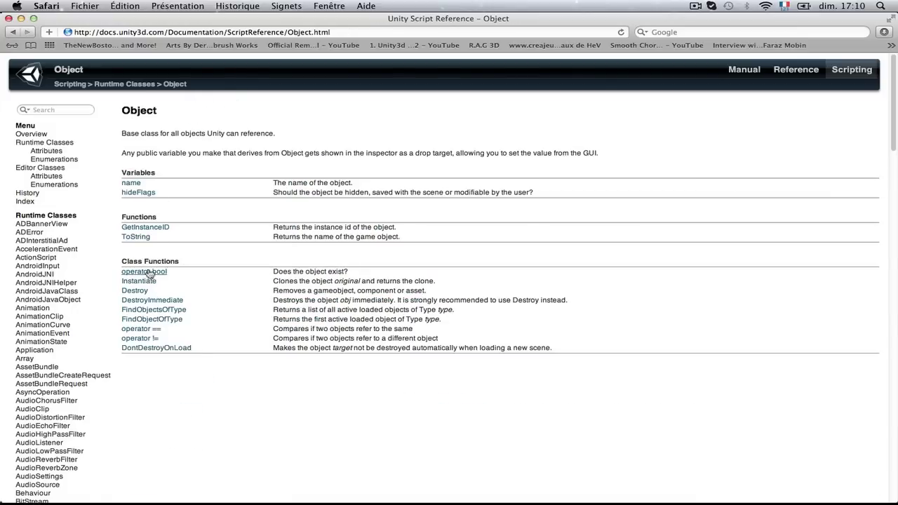
pyautogui.press('super+Tab')
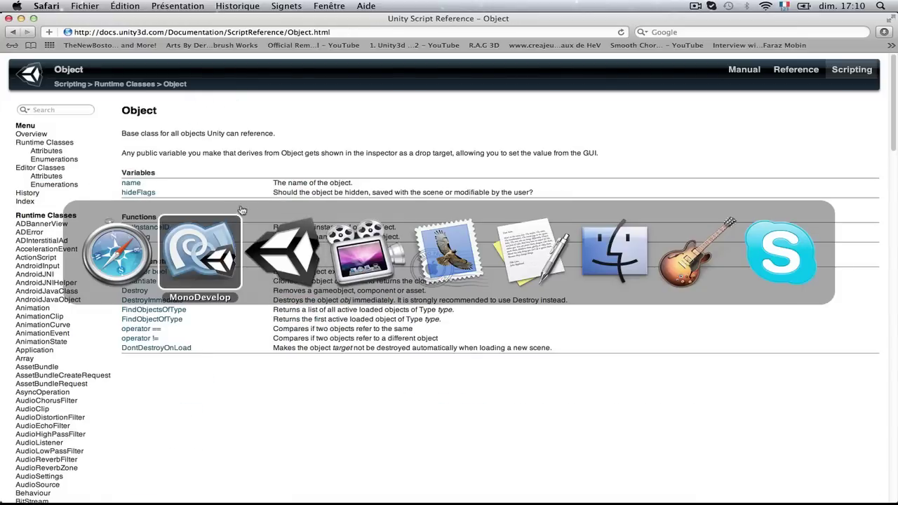
# - Wrap line 9 as Debug.Log(hit.transform.name) and save Main.js
pyautogui.click(560, 269)
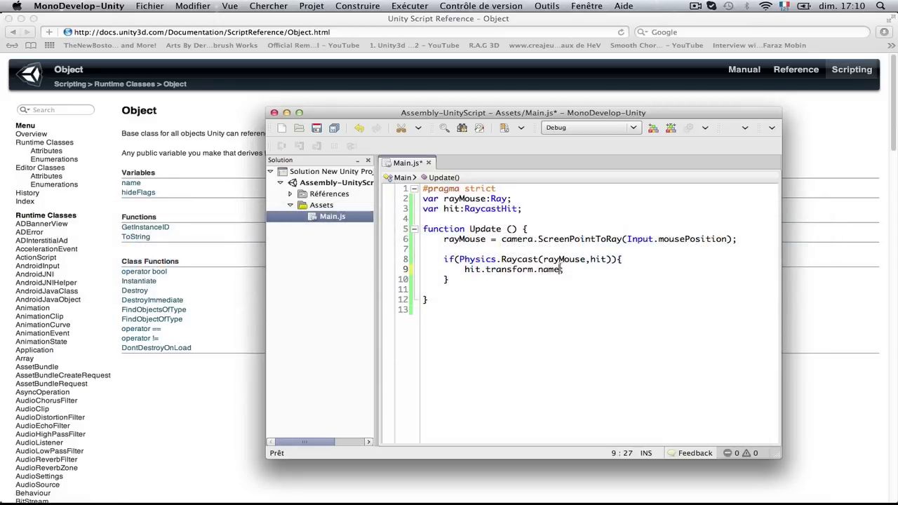
pyautogui.write(');')
pyautogui.click(464, 269)
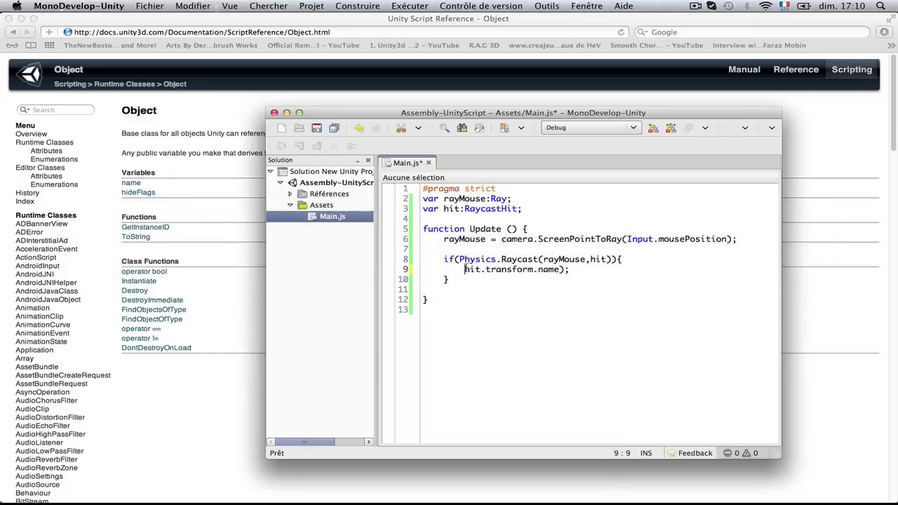
pyautogui.write('(')
pyautogui.press('Left')
pyautogui.write('Debug.')
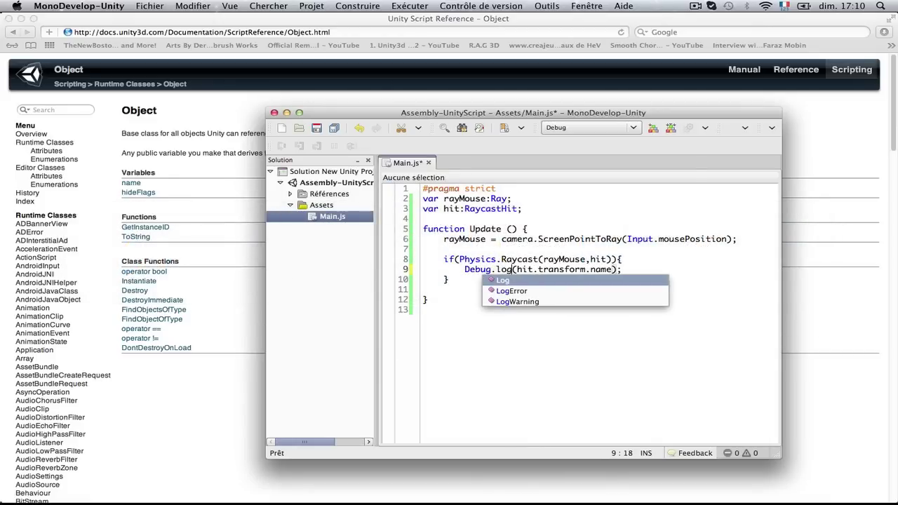
pyautogui.write('Log')
pyautogui.press('super+s')
# - Play-test clicking the cube so the console logs 'Cube', then stop
pyautogui.press('super+Tab')
pyautogui.press('super+Tab')
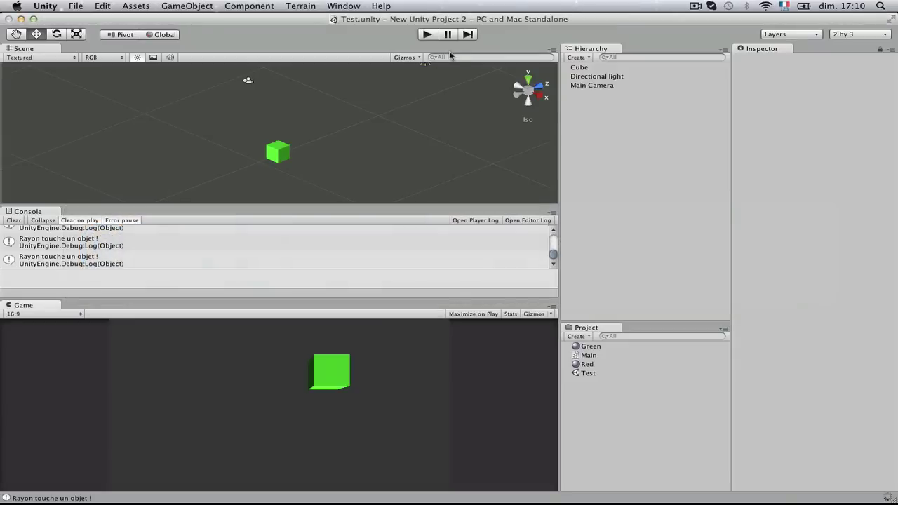
pyautogui.click(426, 35)
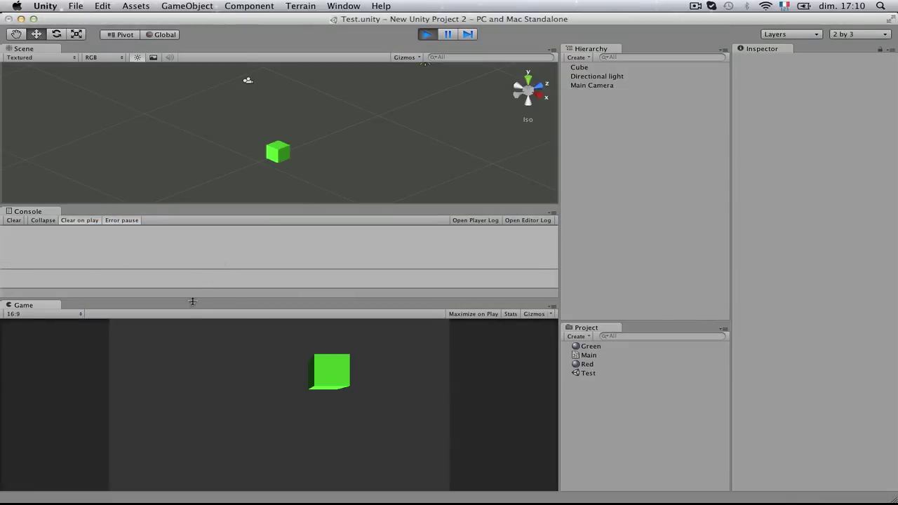
pyautogui.click(332, 375)
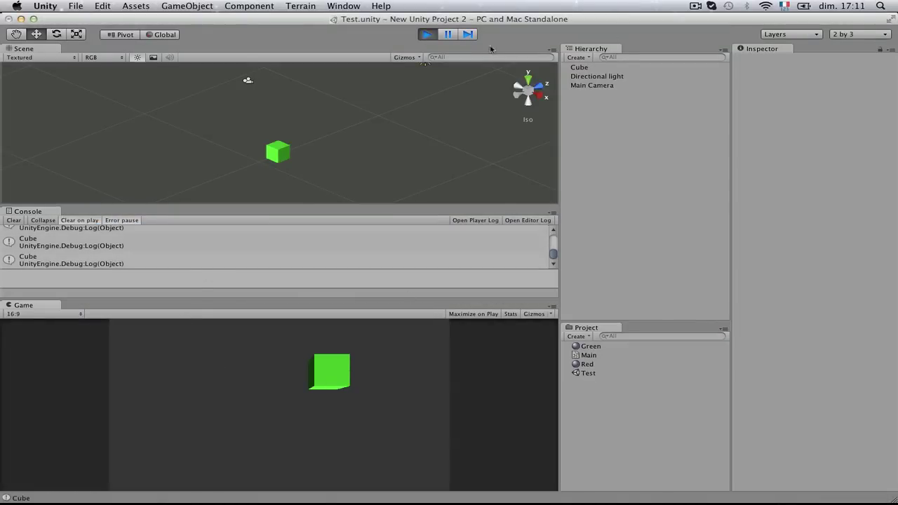
pyautogui.click(430, 35)
pyautogui.press('super+Tab')
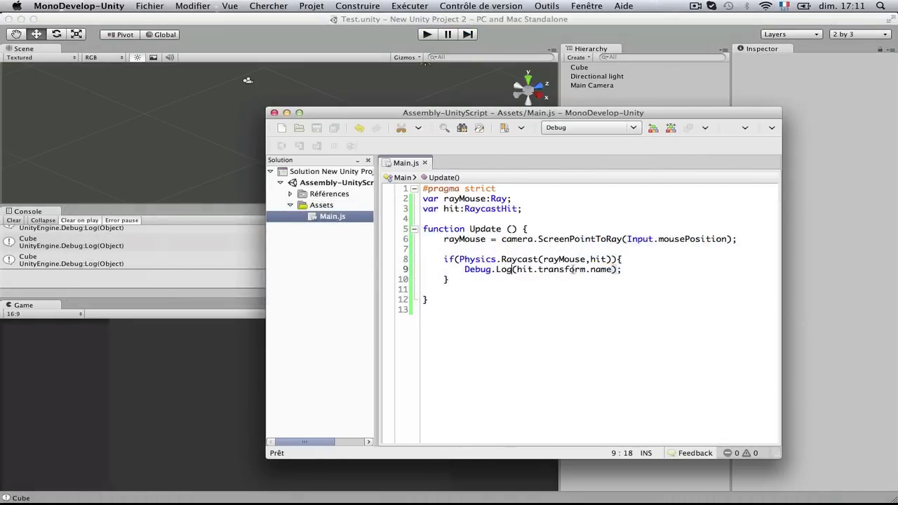
# - Rewrite line 9 as hit.transform.Translate(Vector3()) in place of the Debug.Log call
pyautogui.moveTo(510, 272); pyautogui.dragTo(464, 269)
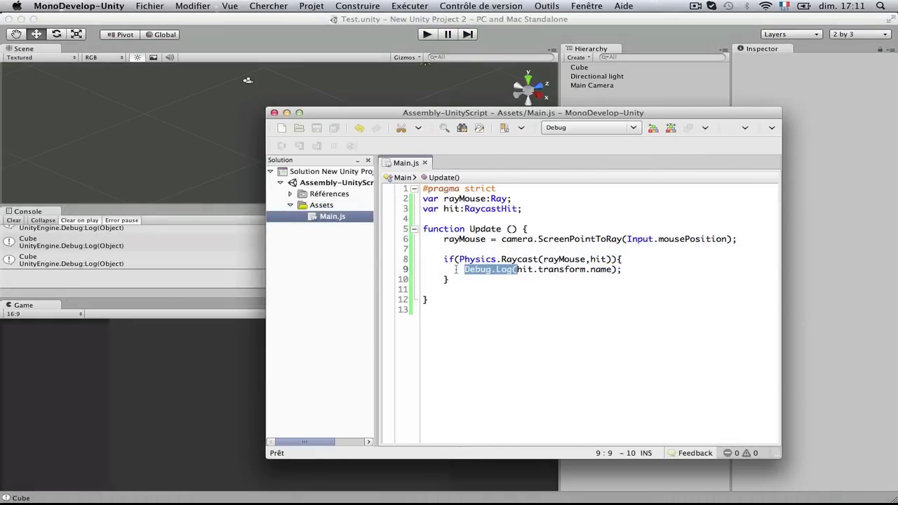
pyautogui.press('BackSpace')
pyautogui.click(564, 270)
pyautogui.press('BackSpace')
pyautogui.press('BackSpace')
pyautogui.press('BackSpace')
pyautogui.press('BackSpace')
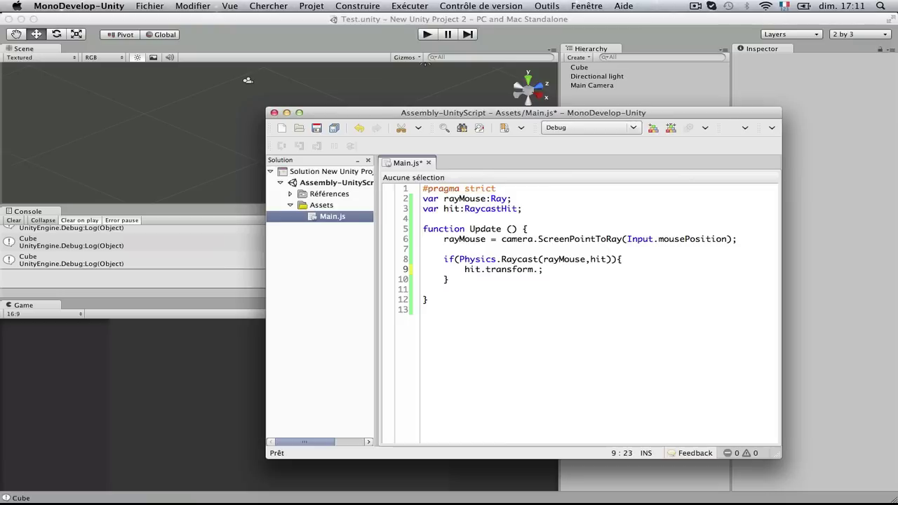
pyautogui.write('T')
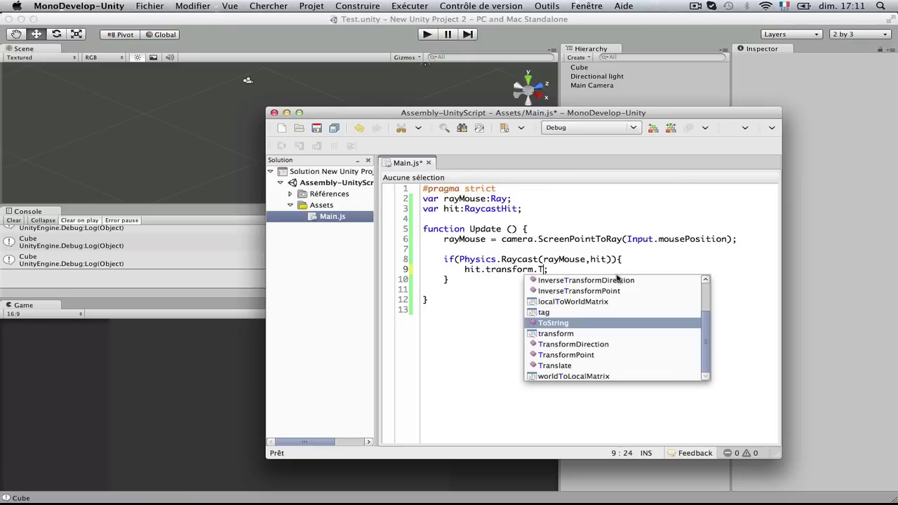
pyautogui.write('r')
pyautogui.press('Return')
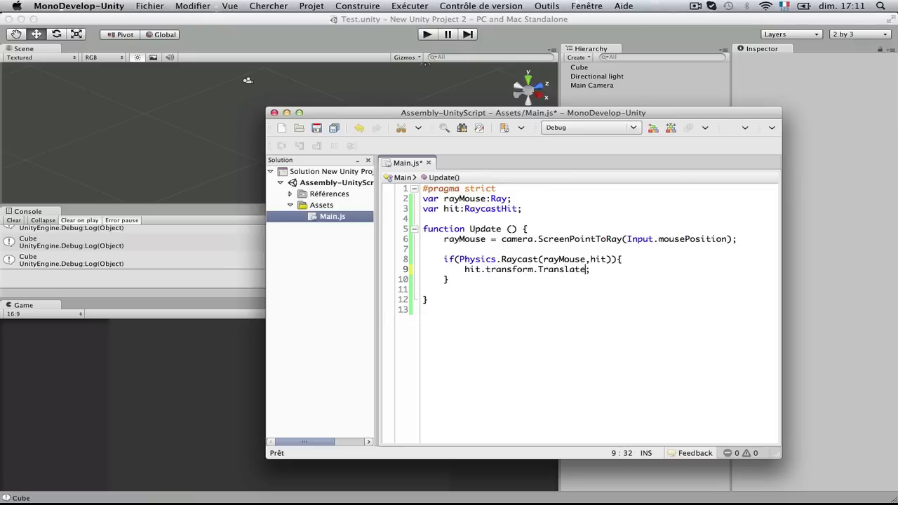
pyautogui.write('()')
pyautogui.write('Vec')
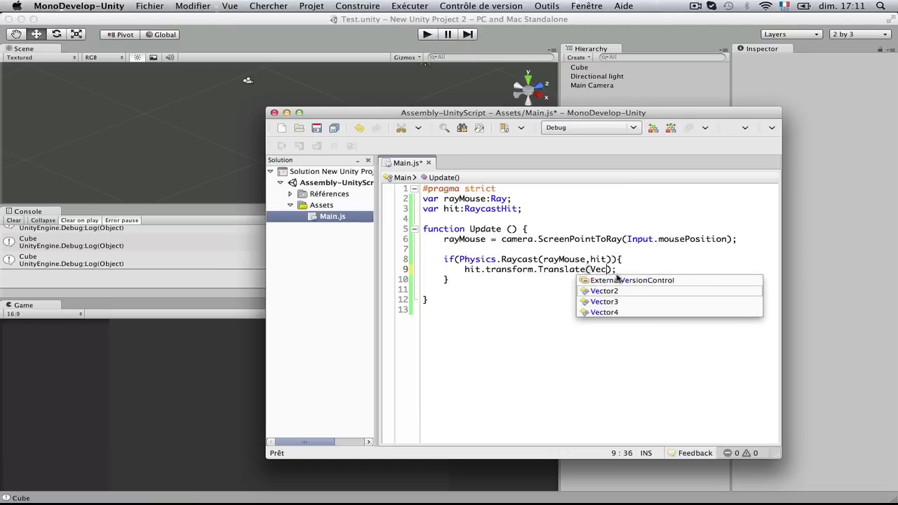
pyautogui.write('tor3()')
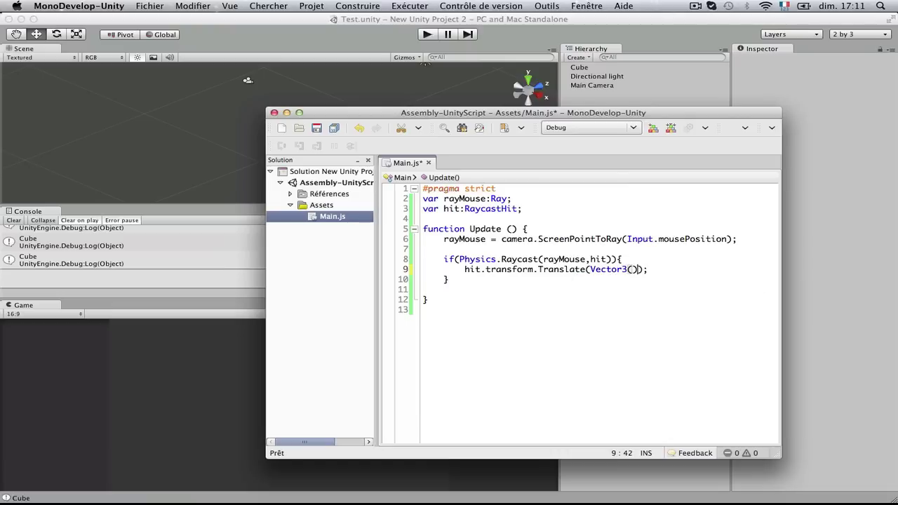
pyautogui.click(262, 84)
# - Reposition the cube upward and left with the move gizmo
pyautogui.click(275, 150)
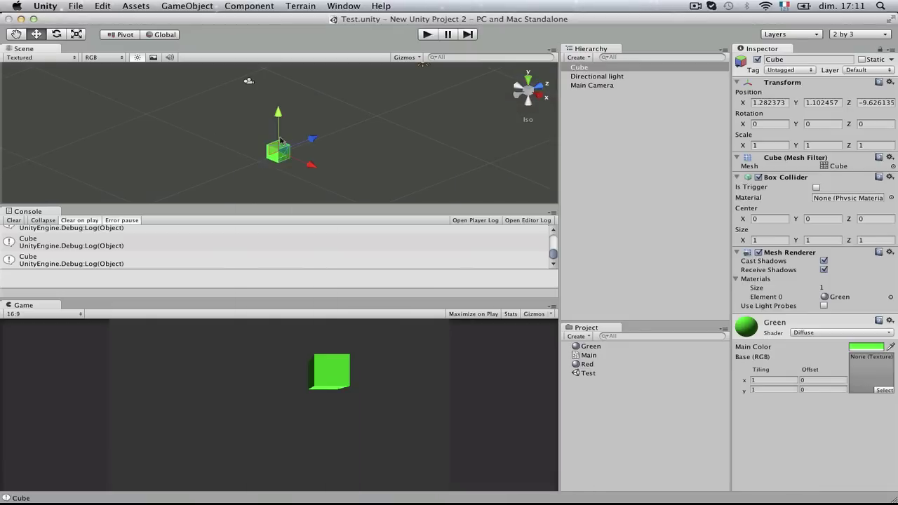
pyautogui.moveTo(277, 130); pyautogui.dragTo(275, 113)
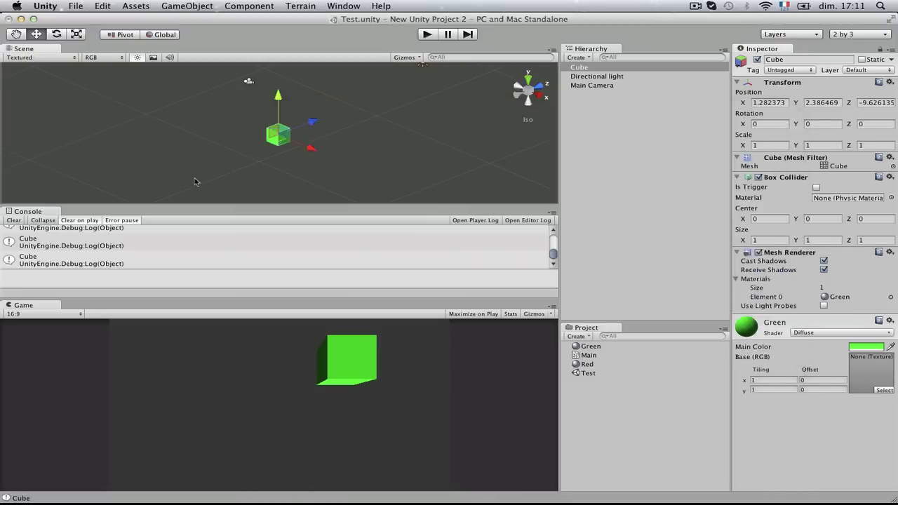
pyautogui.click(282, 154)
pyautogui.click(284, 142)
pyautogui.moveTo(313, 158); pyautogui.dragTo(293, 140)
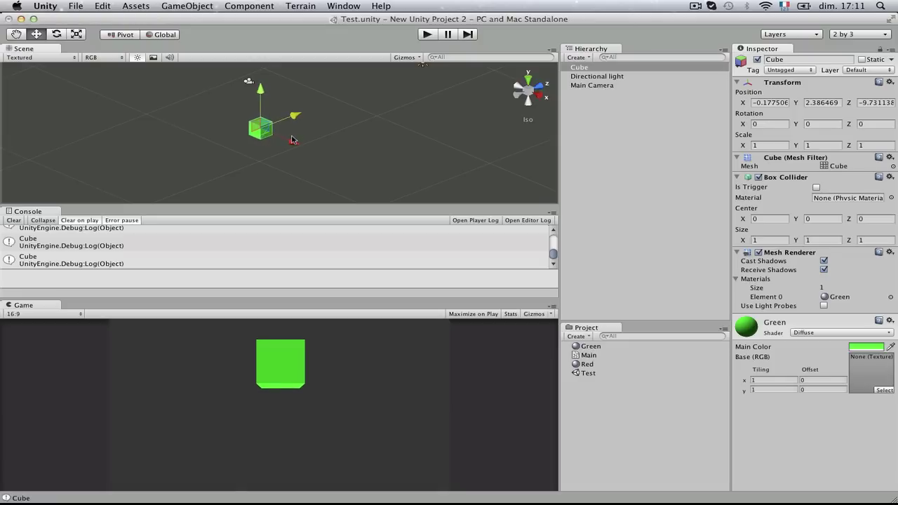
# - Change the Translate argument to Vector3(0,1,0), save, and start playing
pyautogui.press('super+Tab')
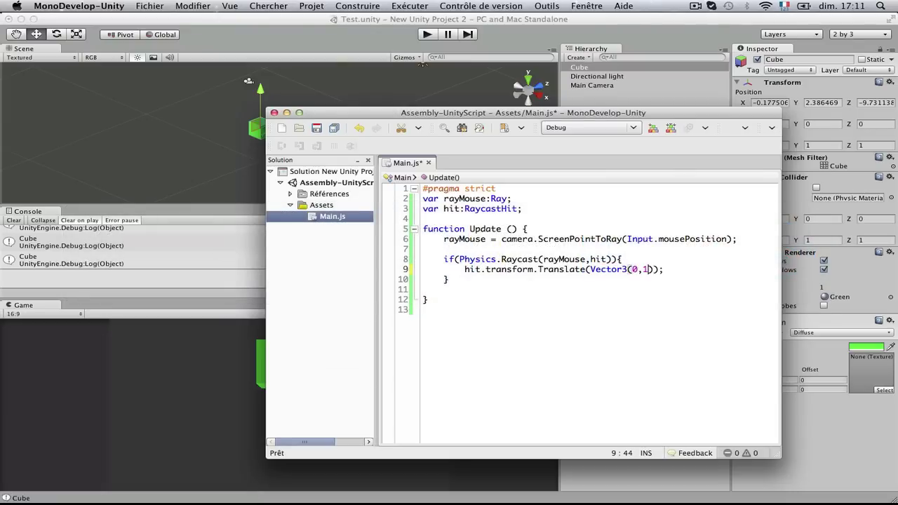
pyautogui.write(',0')
pyautogui.press('super+s')
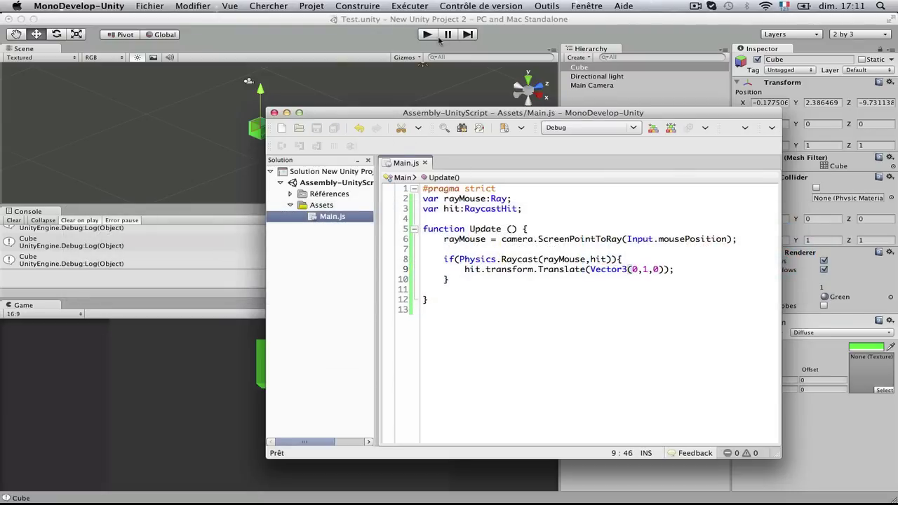
pyautogui.click(427, 34)
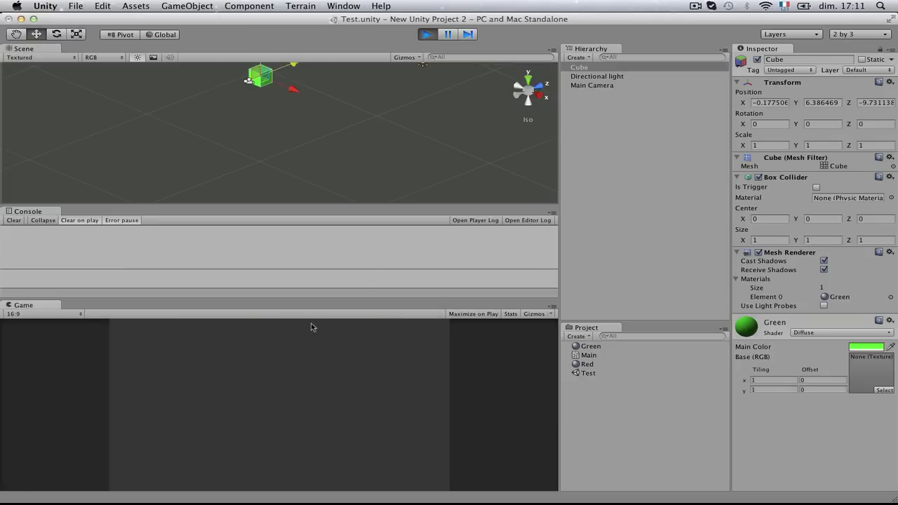
pyautogui.scroll(-1, 242, 120)
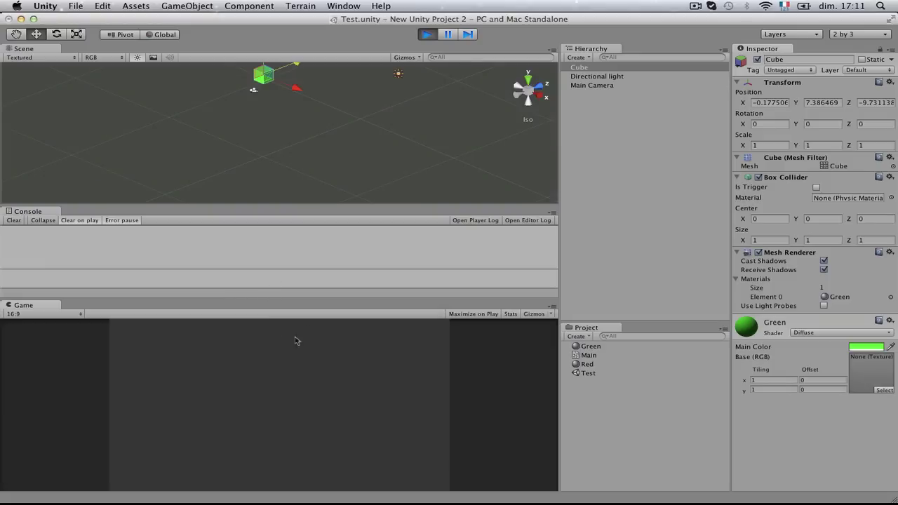
# - Set the Main Camera to Orthographic and drag the cube down into view
pyautogui.press('super+Tab')
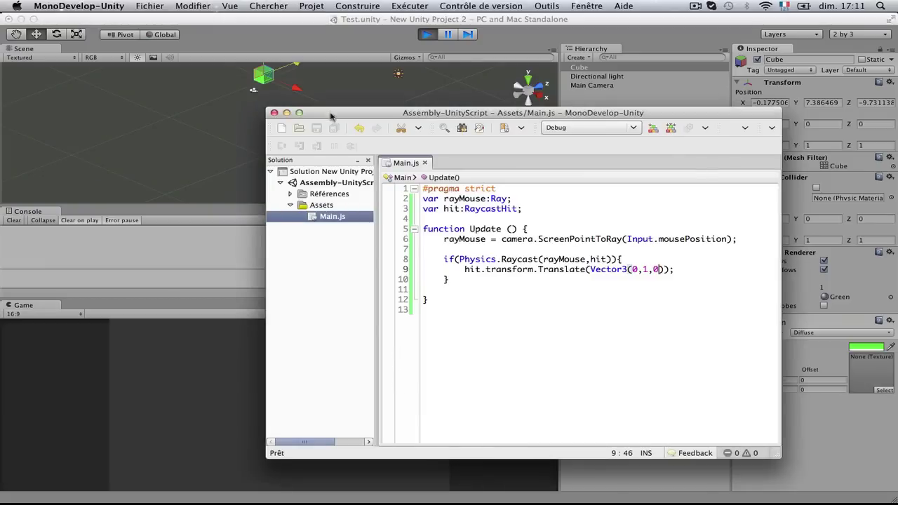
pyautogui.click(104, 397)
pyautogui.click(254, 90)
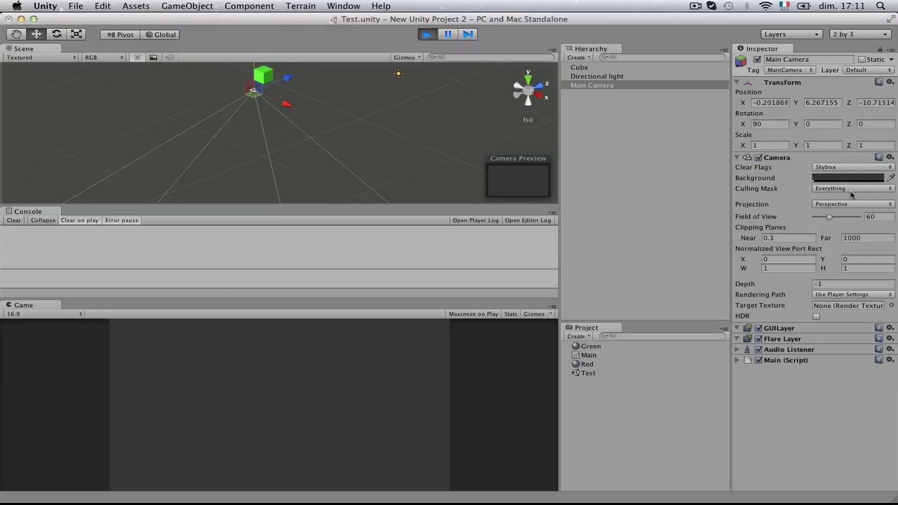
pyautogui.click(851, 203)
pyautogui.click(835, 212)
pyautogui.click(254, 76)
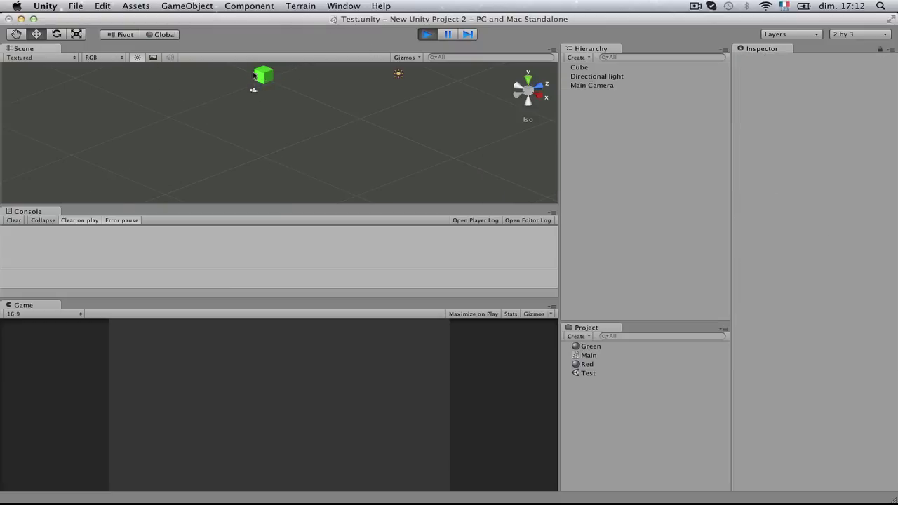
pyautogui.click(264, 76)
pyautogui.moveTo(263, 68); pyautogui.dragTo(263, 133)
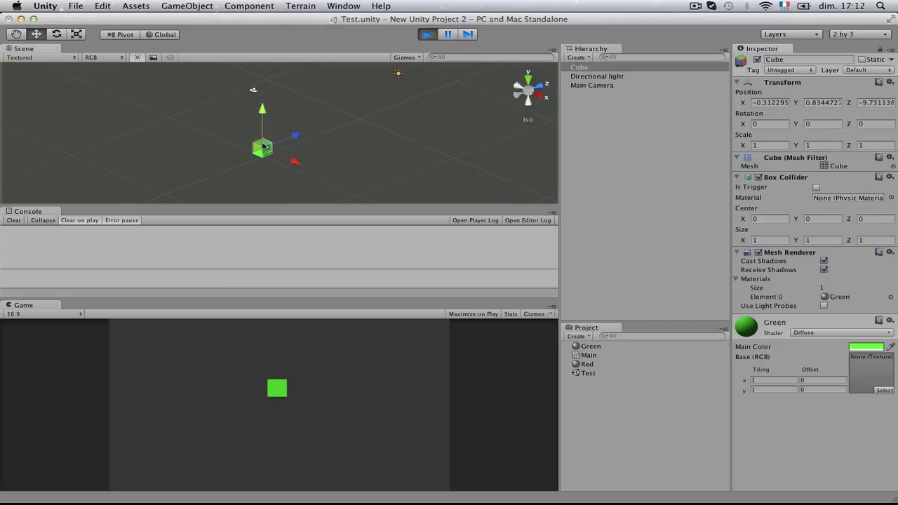
# - Restart the play test, stop it, and reselect the Main Camera
pyautogui.click(427, 33)
pyautogui.click(427, 34)
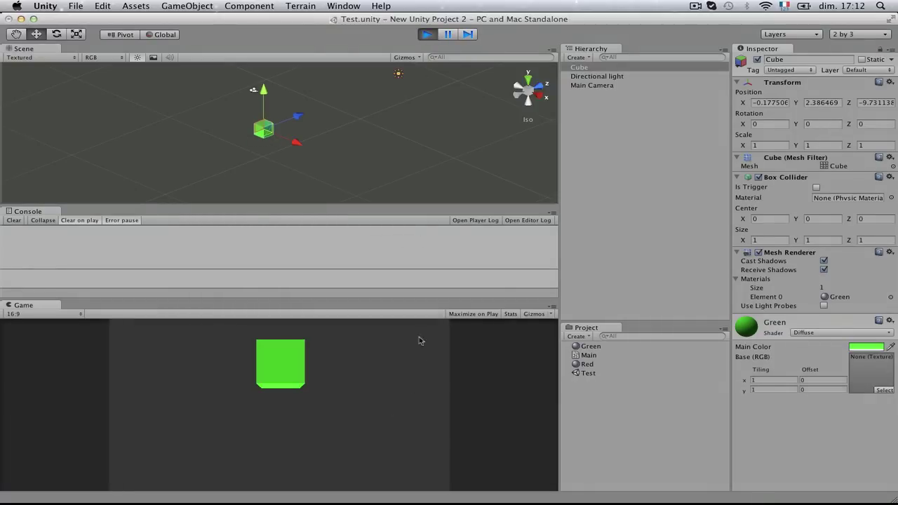
pyautogui.click(425, 37)
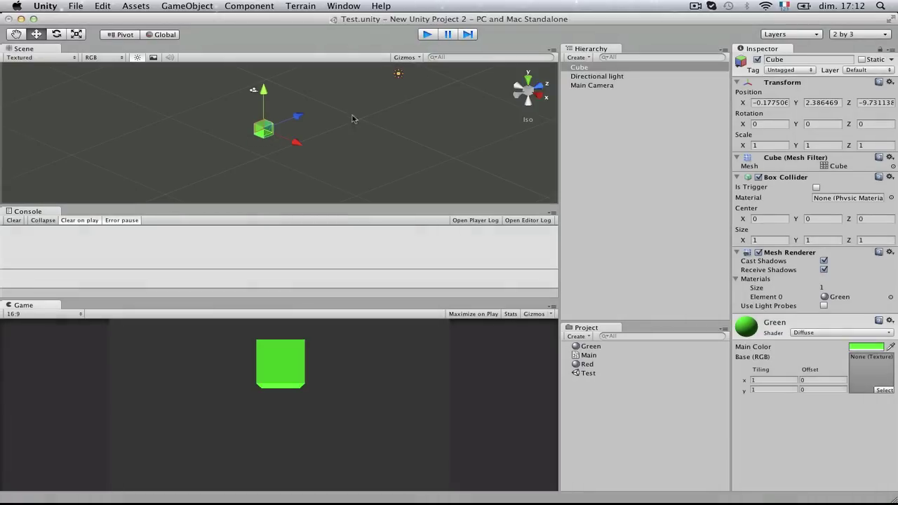
pyautogui.click(254, 89)
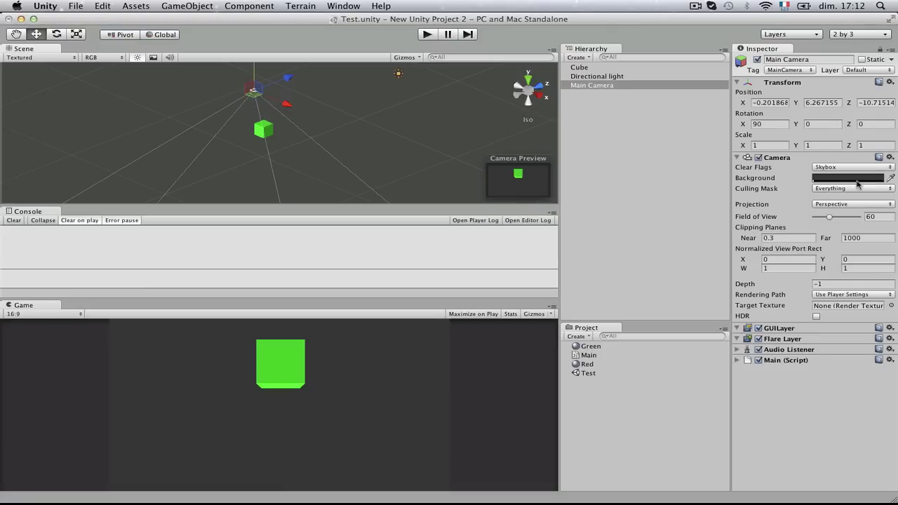
# - Set the Main Camera projection to Orthographic and select the cube
pyautogui.click(857, 204)
pyautogui.click(858, 216)
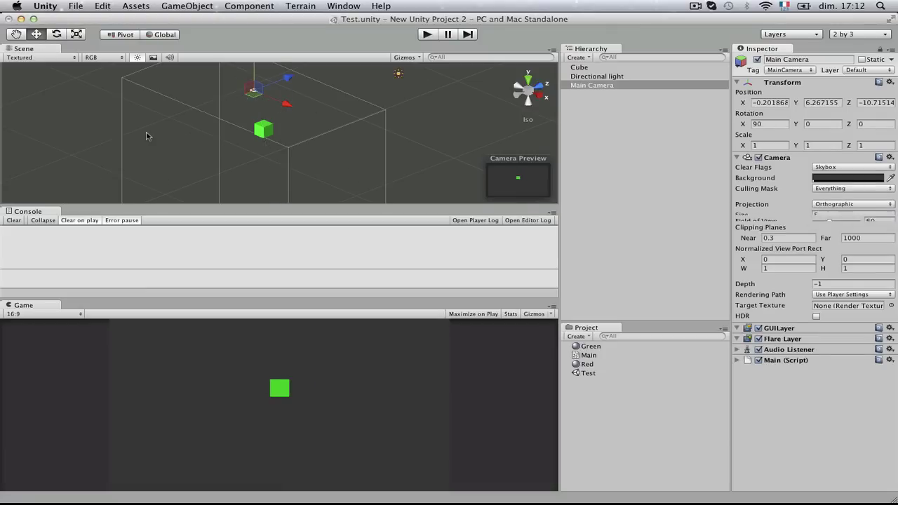
pyautogui.click(276, 133)
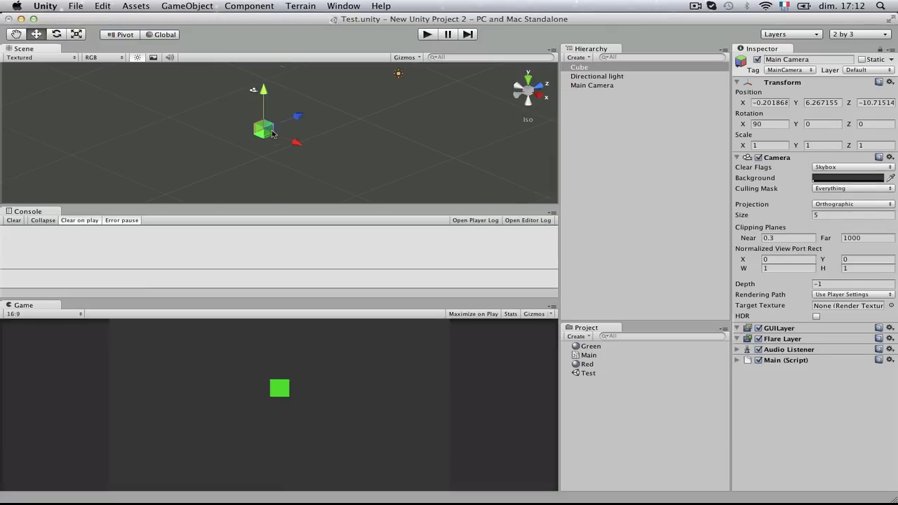
# - Play the scene with the cube dragged into the game view, then stop and lower it further
pyautogui.click(460, 34)
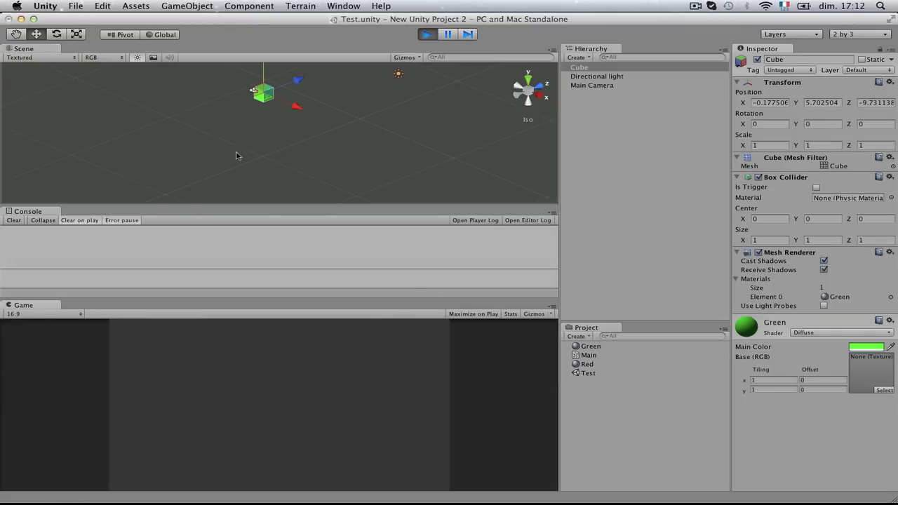
pyautogui.scroll(-3, 245, 140)
pyautogui.moveTo(274, 73); pyautogui.dragTo(276, 164)
pyautogui.click(427, 35)
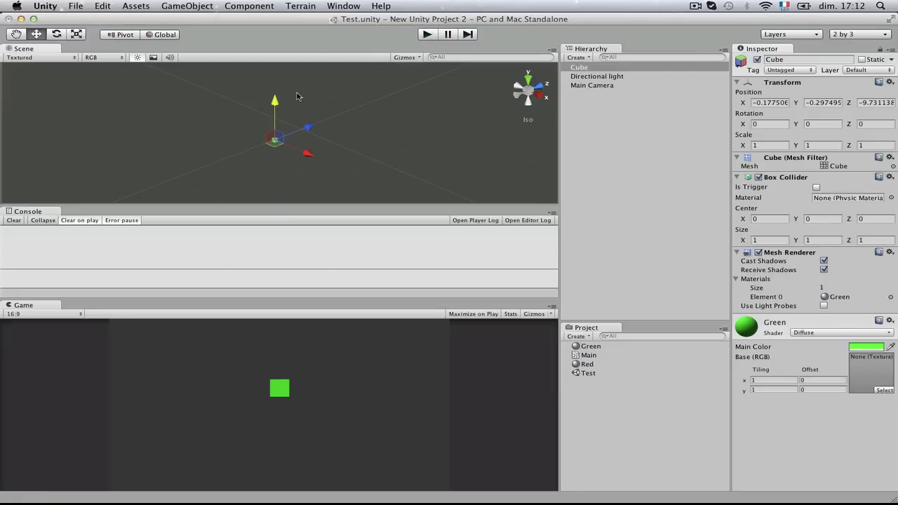
pyautogui.moveTo(276, 99); pyautogui.dragTo(279, 153)
# - Change the translation to Vector3(1,0,0) and save Main.js
pyautogui.press('super+Tab')
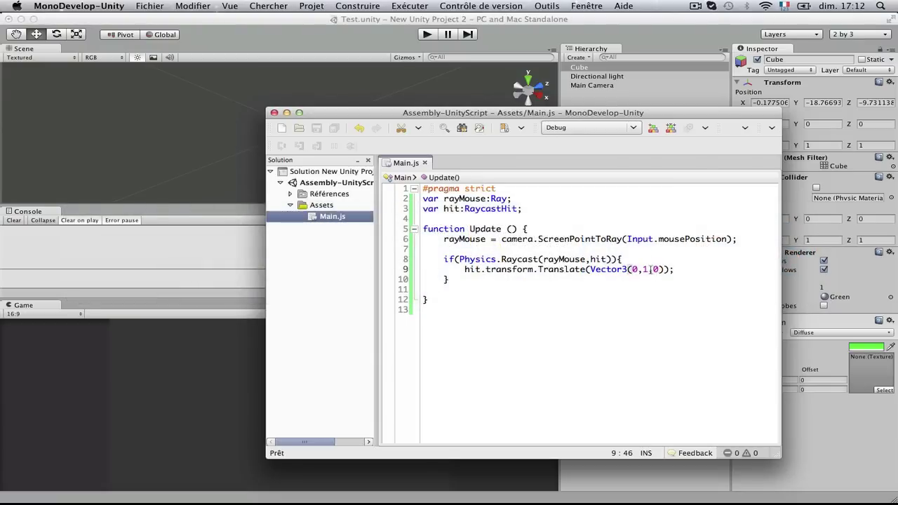
pyautogui.doubleClick(643, 269)
pyautogui.write('0')
pyautogui.click(674, 269)
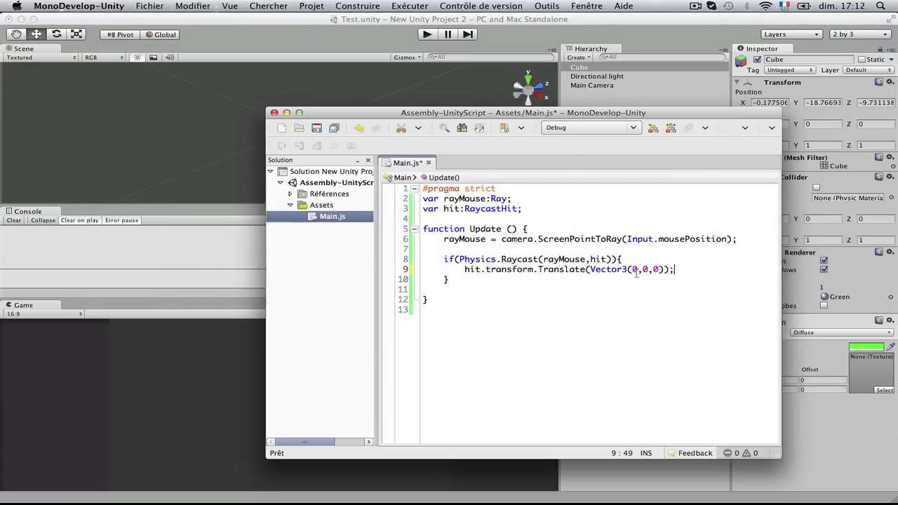
pyautogui.moveTo(637, 271); pyautogui.dragTo(628, 271)
pyautogui.write('1')
pyautogui.click(623, 307)
pyautogui.press('super+s')
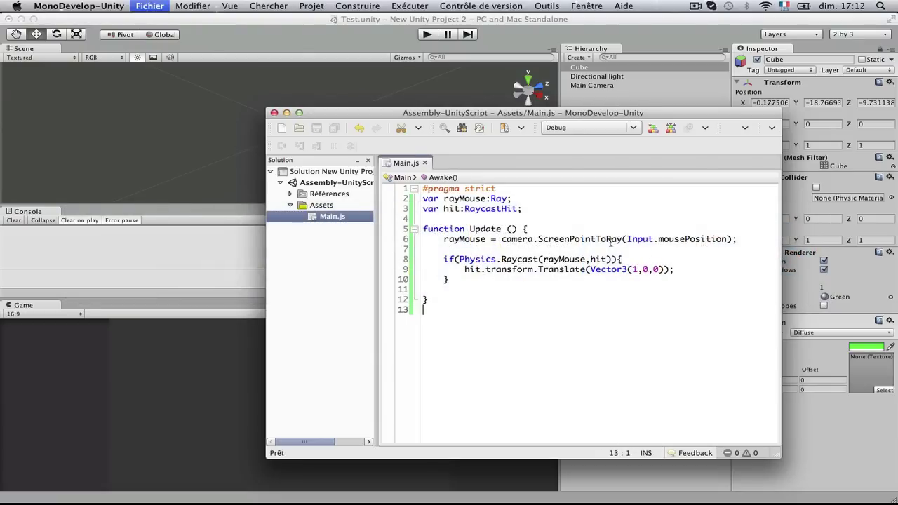
# - Play-test the scene, watching the cube slide right out of view, then stop
pyautogui.click(148, 150)
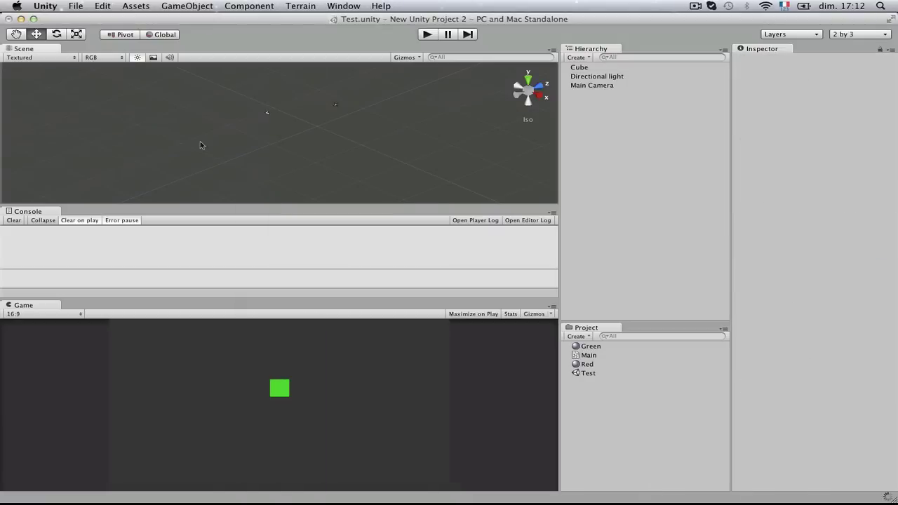
pyautogui.keyDown('alt'); pyautogui.moveTo(302, 95); pyautogui.dragTo(304, 124, button='right'); pyautogui.keyUp('alt')
pyautogui.click(426, 34)
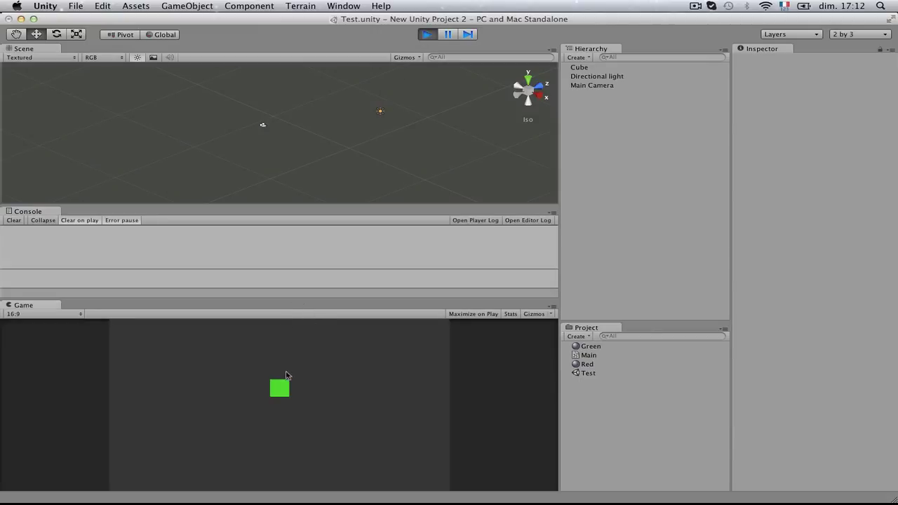
pyautogui.moveTo(284, 384); pyautogui.dragTo(503, 397)
pyautogui.click(428, 35)
# - Change the cube's step in Main.js to Vector3(5*Time.deltaTime,0,0) and save the script
pyautogui.press('super+Tab')
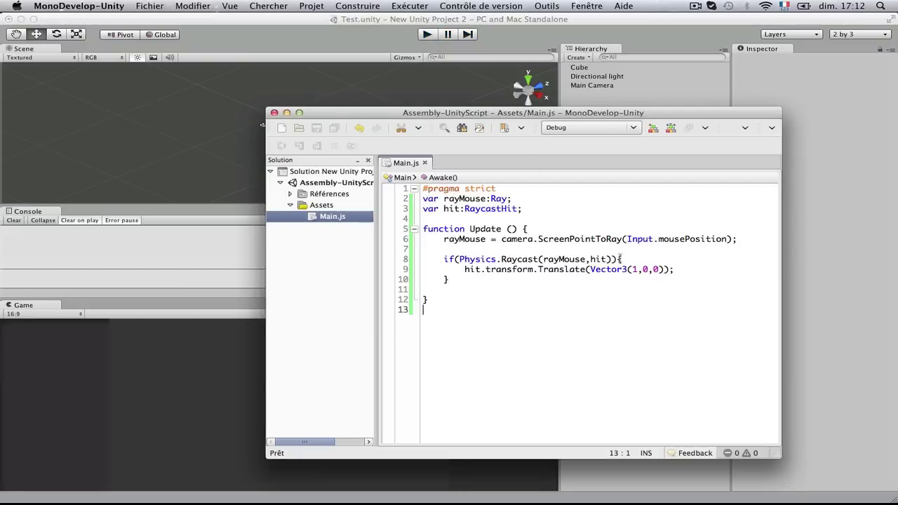
pyautogui.click(638, 270)
pyautogui.write('*Time')
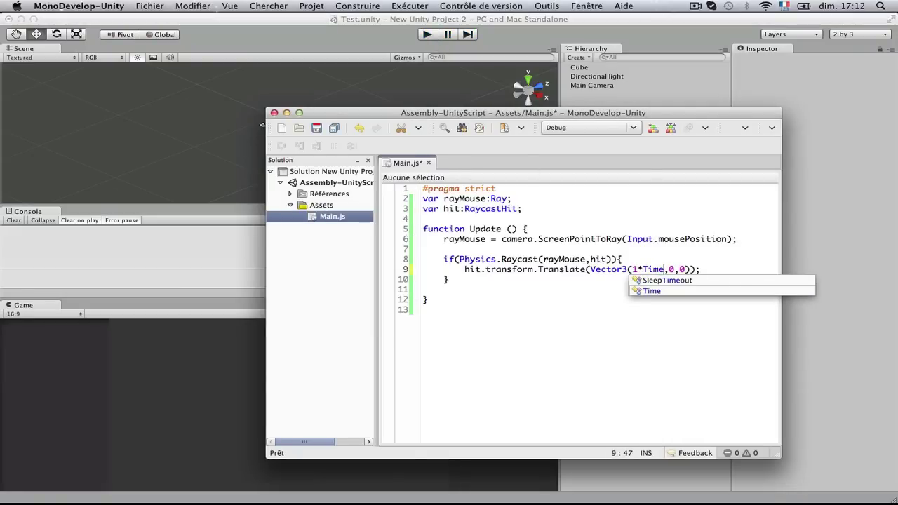
pyautogui.write('.')
pyautogui.write('delta')
pyautogui.press('Return')
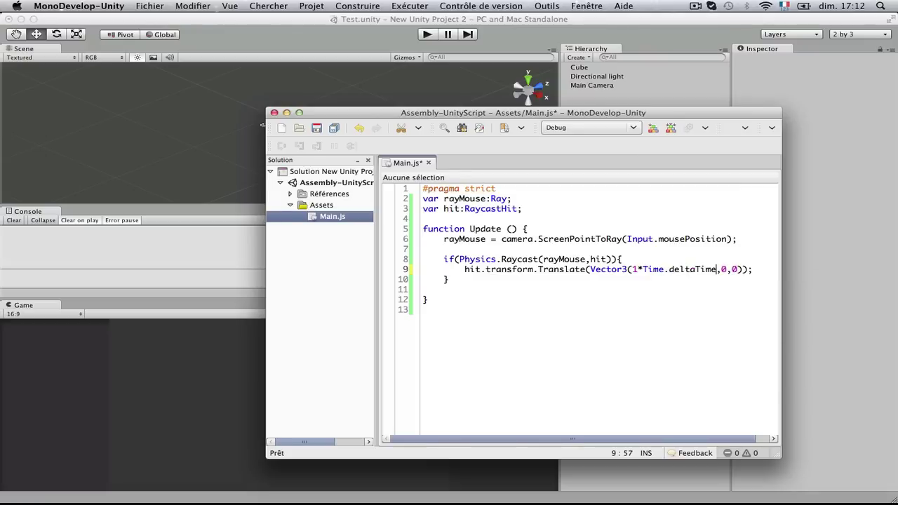
pyautogui.click(637, 270)
pyautogui.press('super+s')
pyautogui.press('BackSpace')
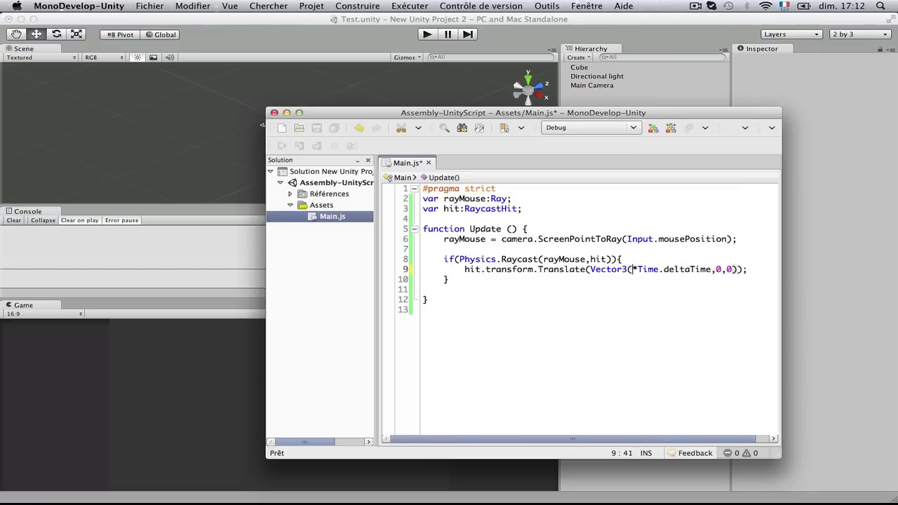
pyautogui.write('5')
pyautogui.press('super+s')
# - Play the scene in Unity, hold on the cube to watch it glide right, then stop
pyautogui.click(429, 34)
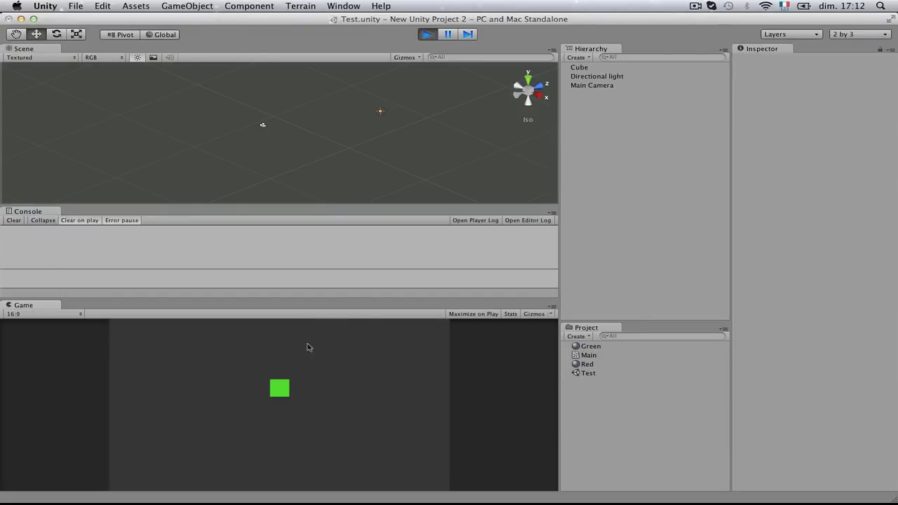
pyautogui.click(289, 388)
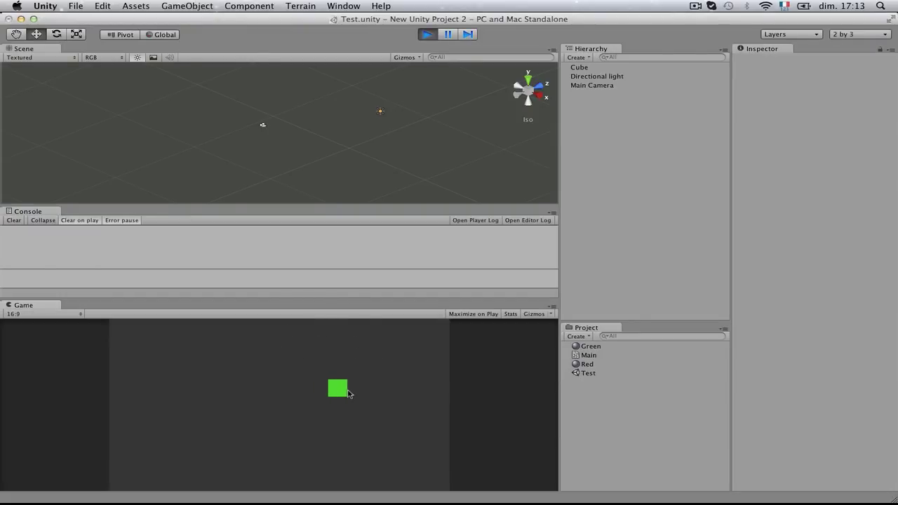
pyautogui.click(346, 390)
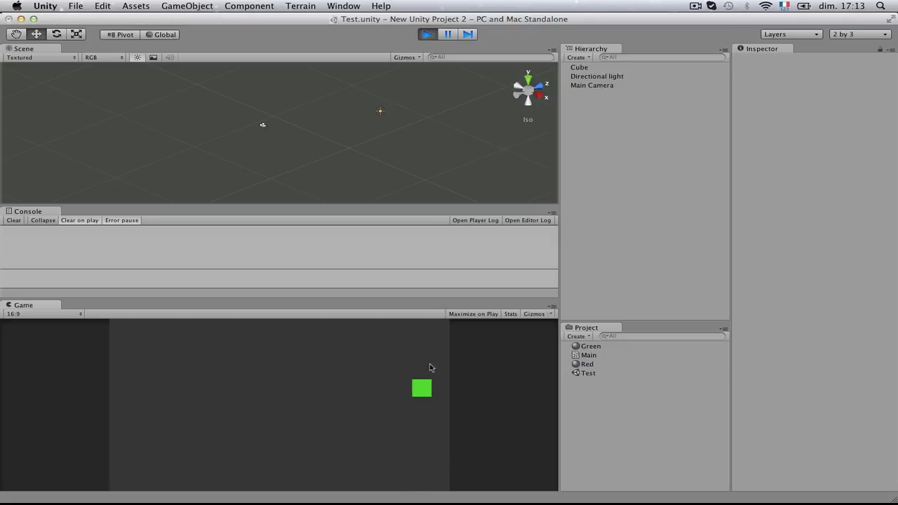
pyautogui.click(429, 39)
# - Back in Main.js, review the raycast, move and mousePosition lines in Update, placing the caret on line 7
pyautogui.press('super+Tab')
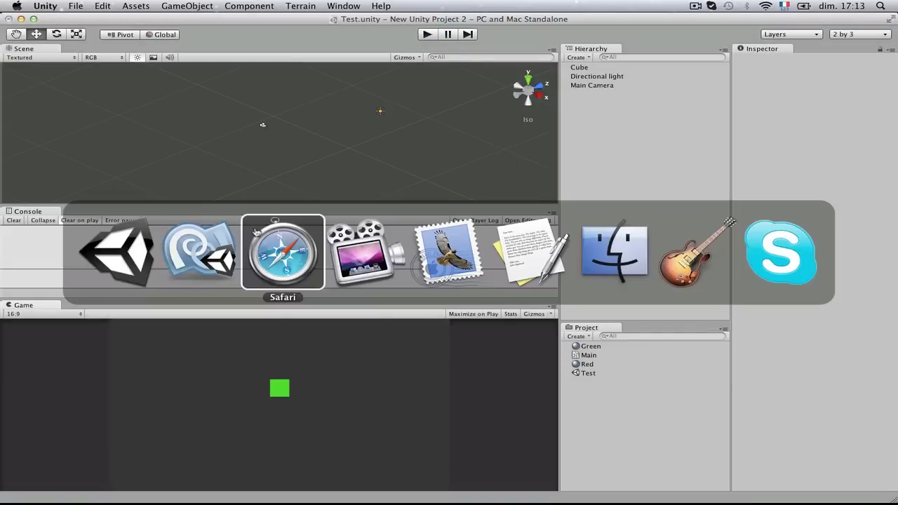
pyautogui.press('super+shift+Tab')
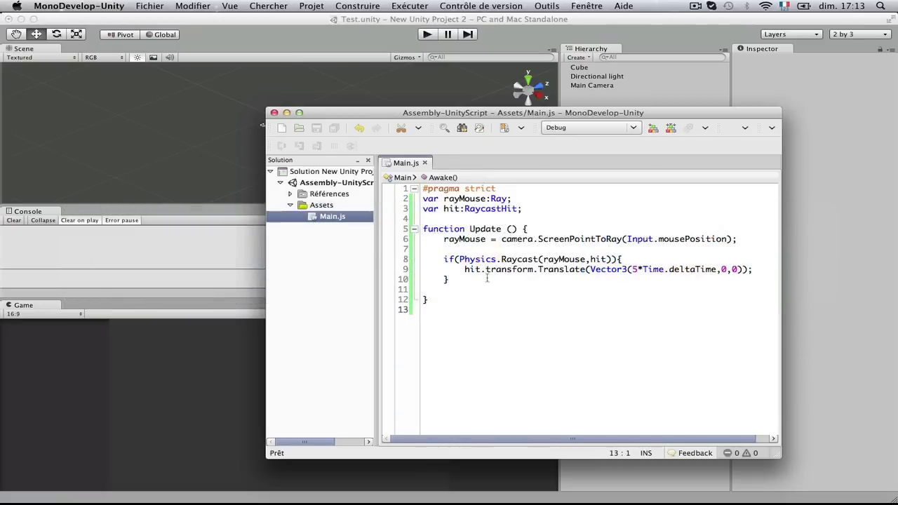
pyautogui.moveTo(487, 278); pyautogui.dragTo(491, 270)
pyautogui.click(510, 300)
pyautogui.click(689, 229)
pyautogui.doubleClick(688, 239)
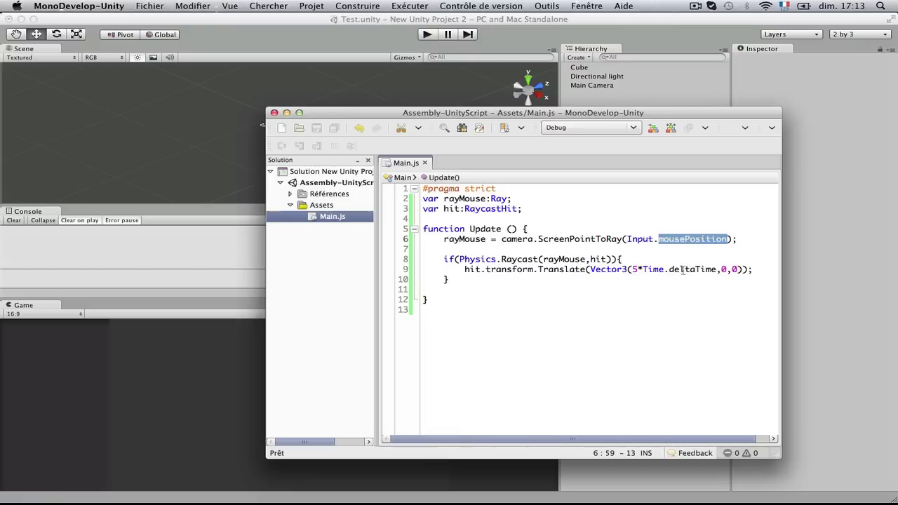
pyautogui.click(686, 249)
pyautogui.doubleClick(697, 238)
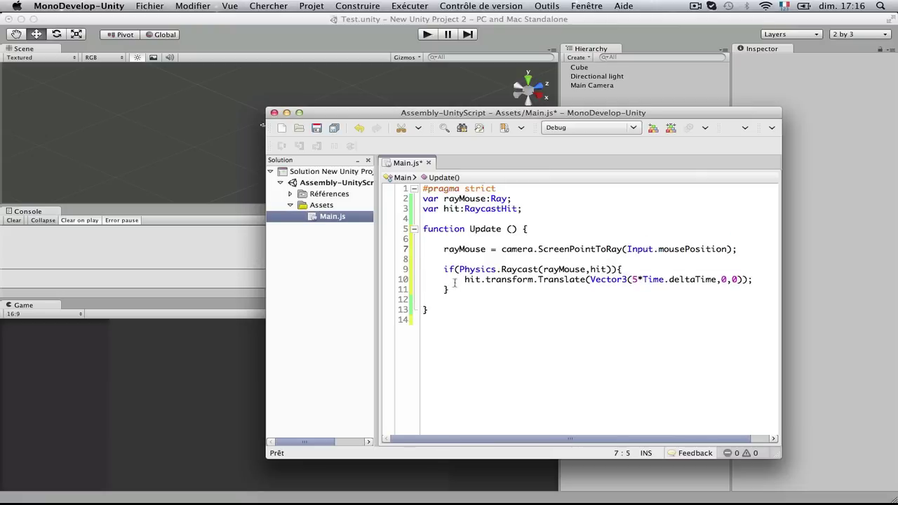
# - Indent the ray and move lines and enclose them in a new if(){ } block
pyautogui.moveTo(443, 249); pyautogui.dragTo(448, 289)
pyautogui.press('Tab')
pyautogui.click(454, 236)
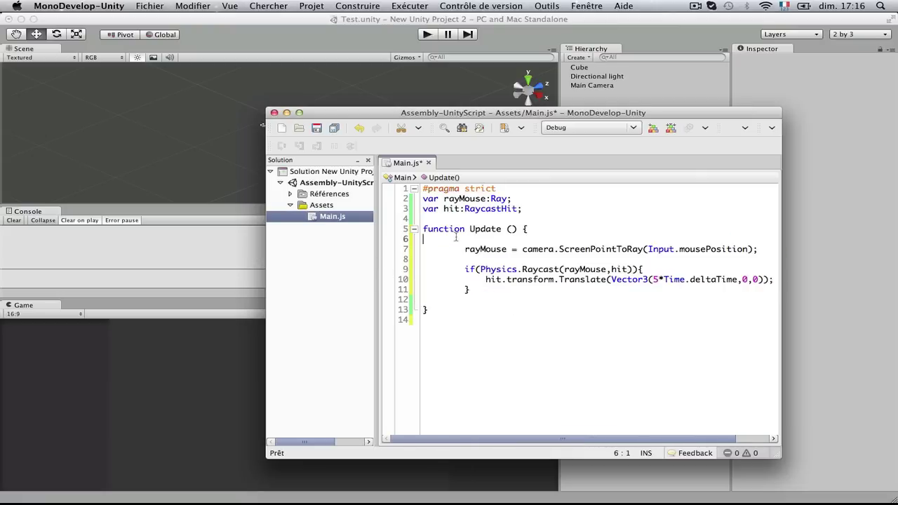
pyautogui.press('Return')
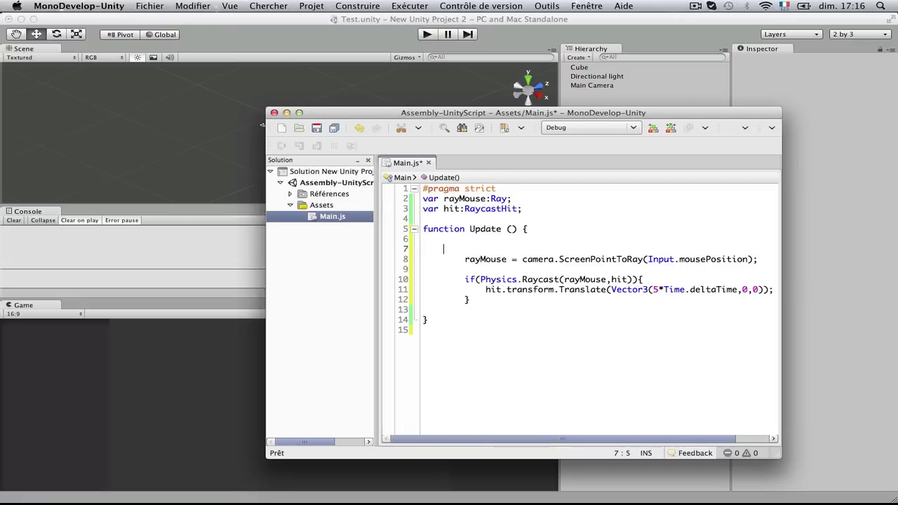
pyautogui.write('if(){')
pyautogui.press('Down')
pyautogui.press('Down')
pyautogui.press('Down')
pyautogui.press('Down')
pyautogui.press('Down')
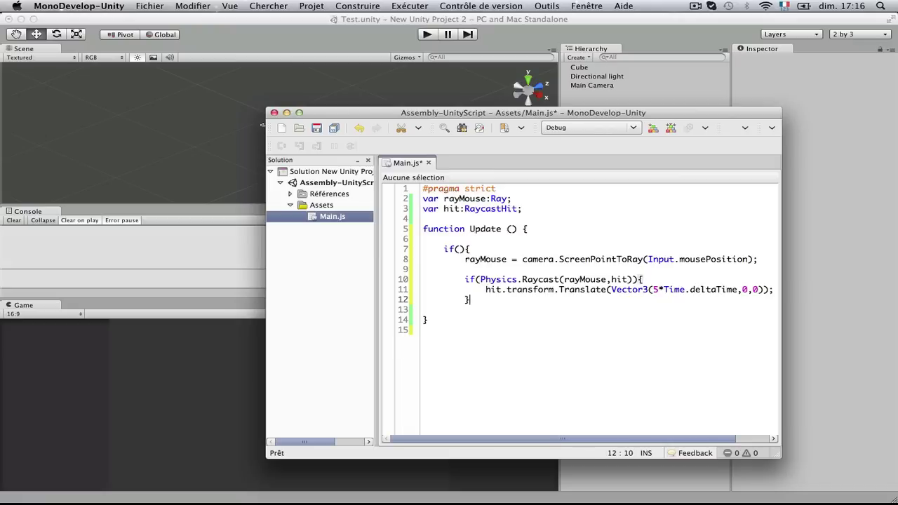
pyautogui.press('Return')
pyautogui.write('}')
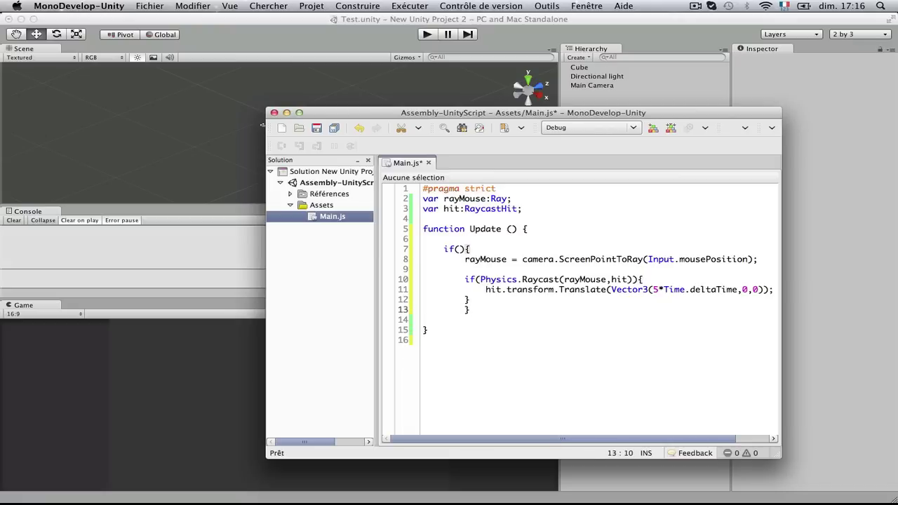
# - Make the if condition Input.GetMouseButton(0), save Main.js, and start Play in Unity
pyautogui.press('Up')
pyautogui.press('Up')
pyautogui.press('Up')
pyautogui.press('Right')
pyautogui.press('Right')
pyautogui.write('Input.')
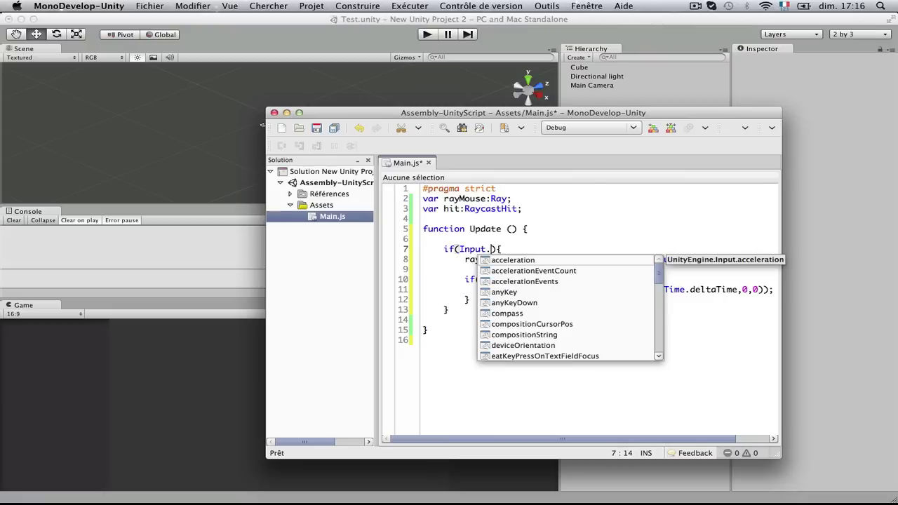
pyautogui.write('Ge')
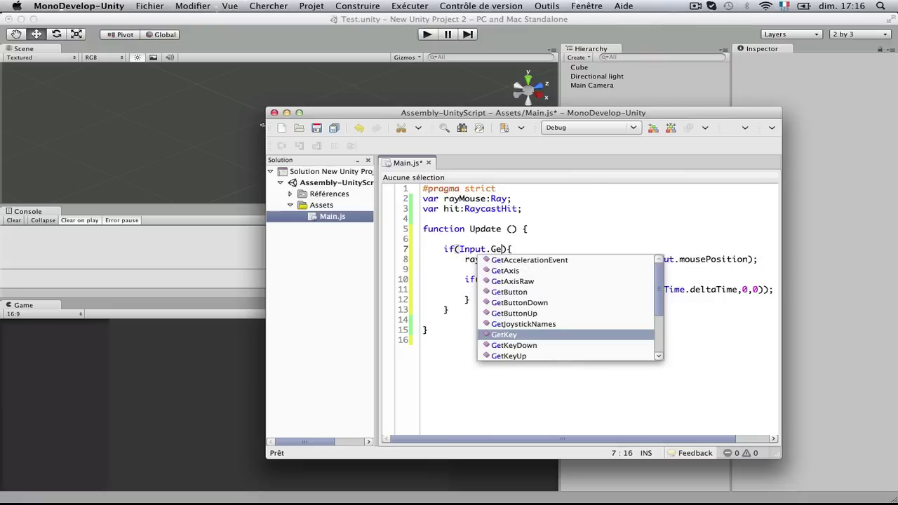
pyautogui.write('tM')
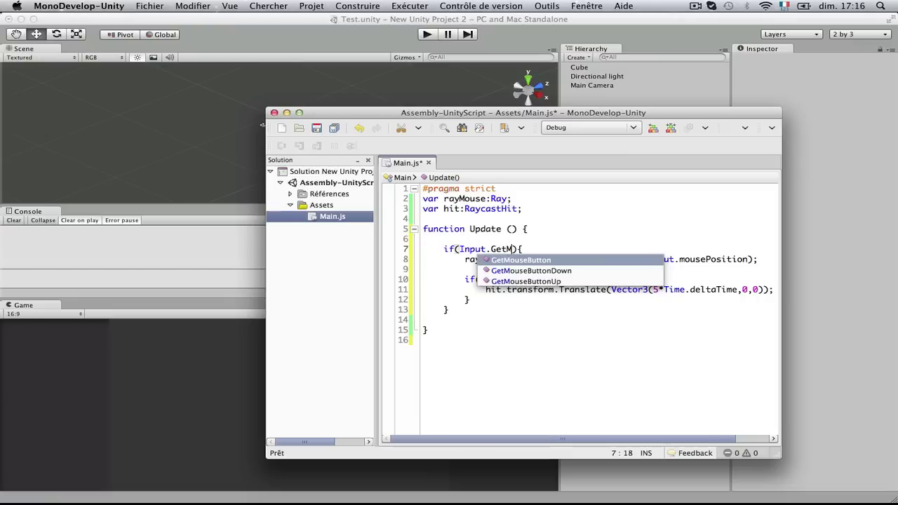
pyautogui.press('Return')
pyautogui.write('(')
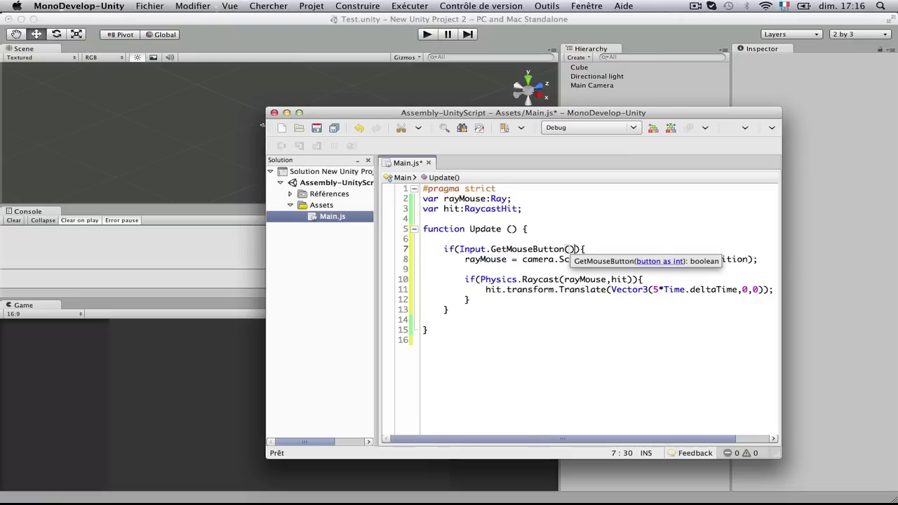
pyautogui.write('0')
pyautogui.press('super+s')
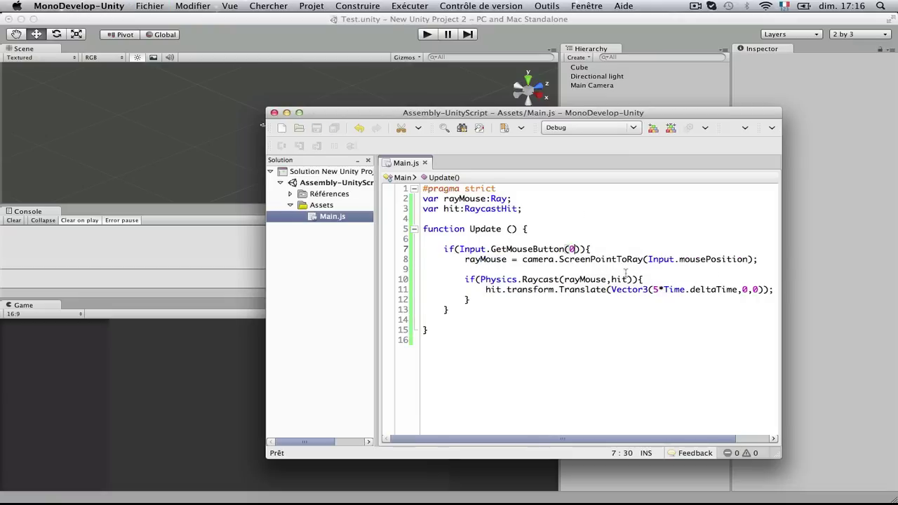
pyautogui.click(426, 35)
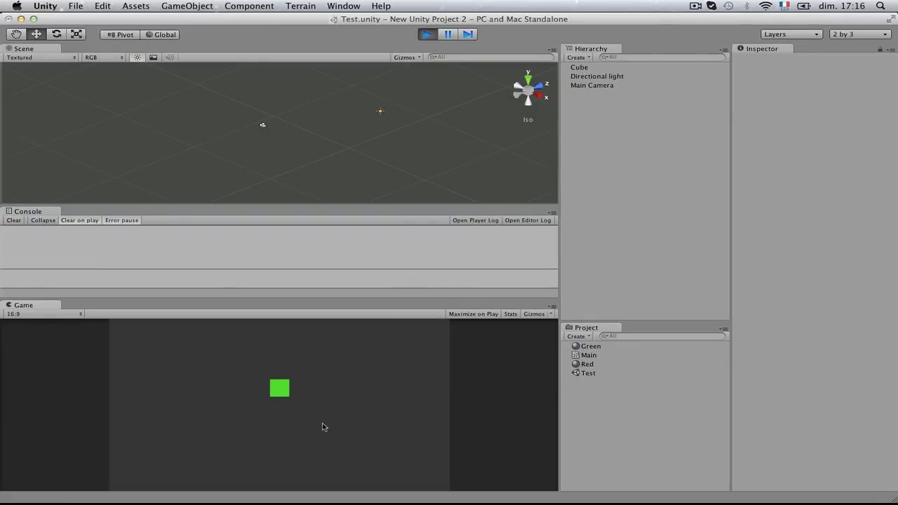
pyautogui.moveTo(289, 395); pyautogui.dragTo(345, 378)
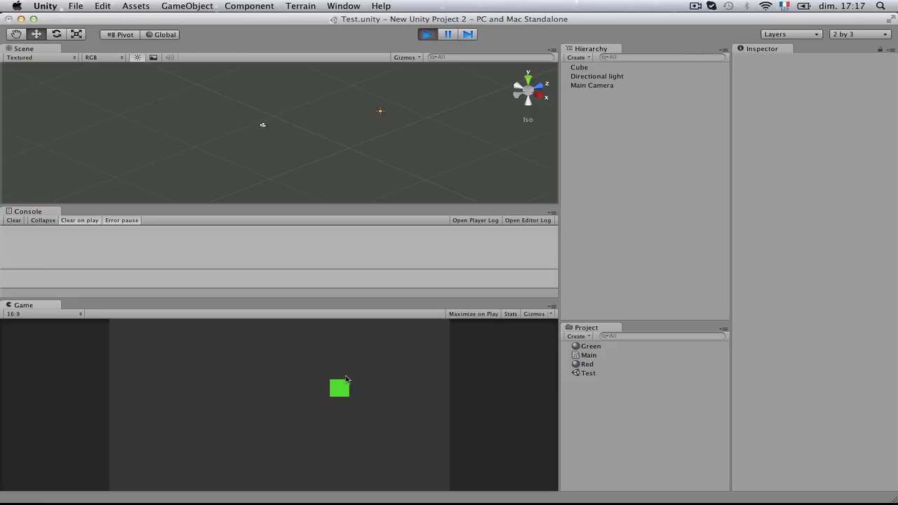
pyautogui.click(430, 34)
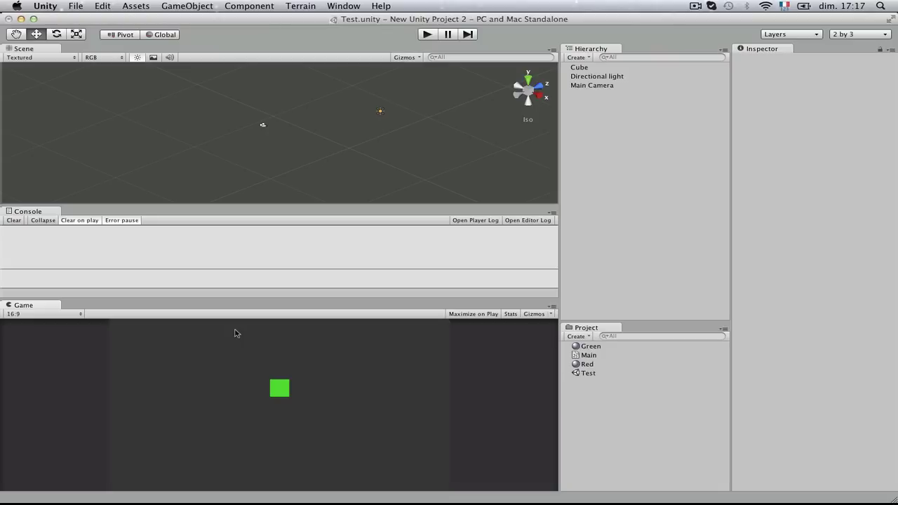
pyautogui.press('alt')
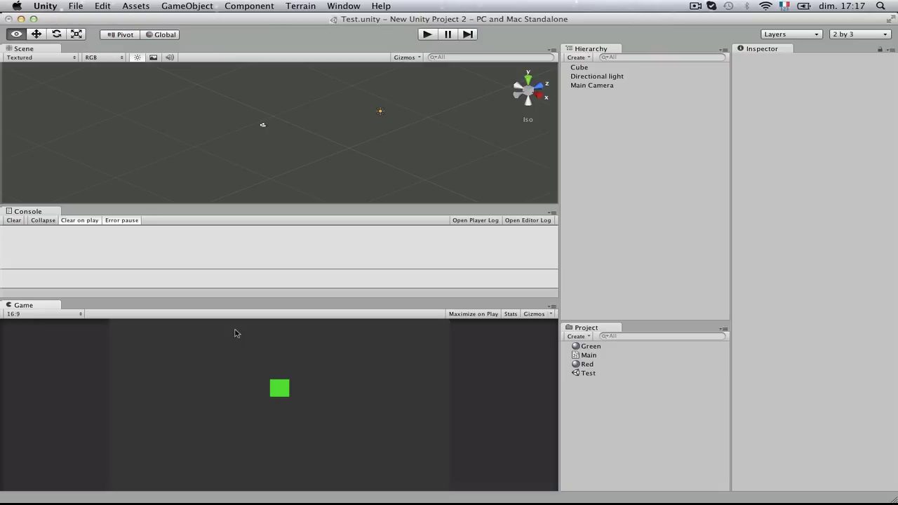